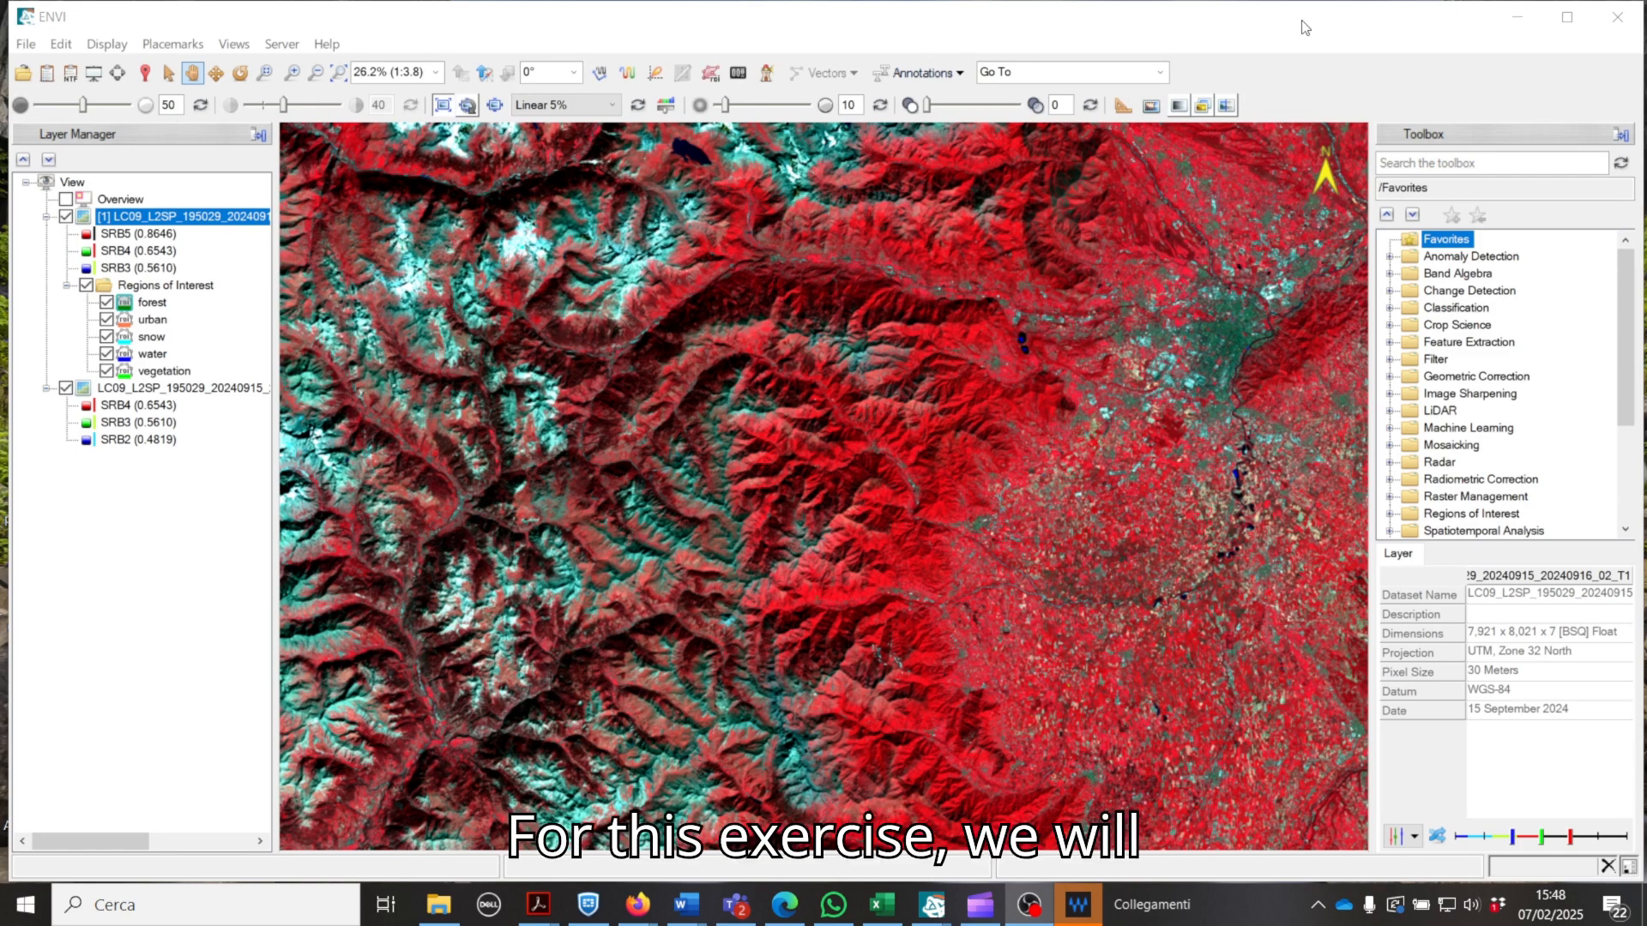
Step: Review the training ROIs in roi_classification.xml and the Landsat bands listed in the Data Manager
left_click(1418, 25)
key("F4")
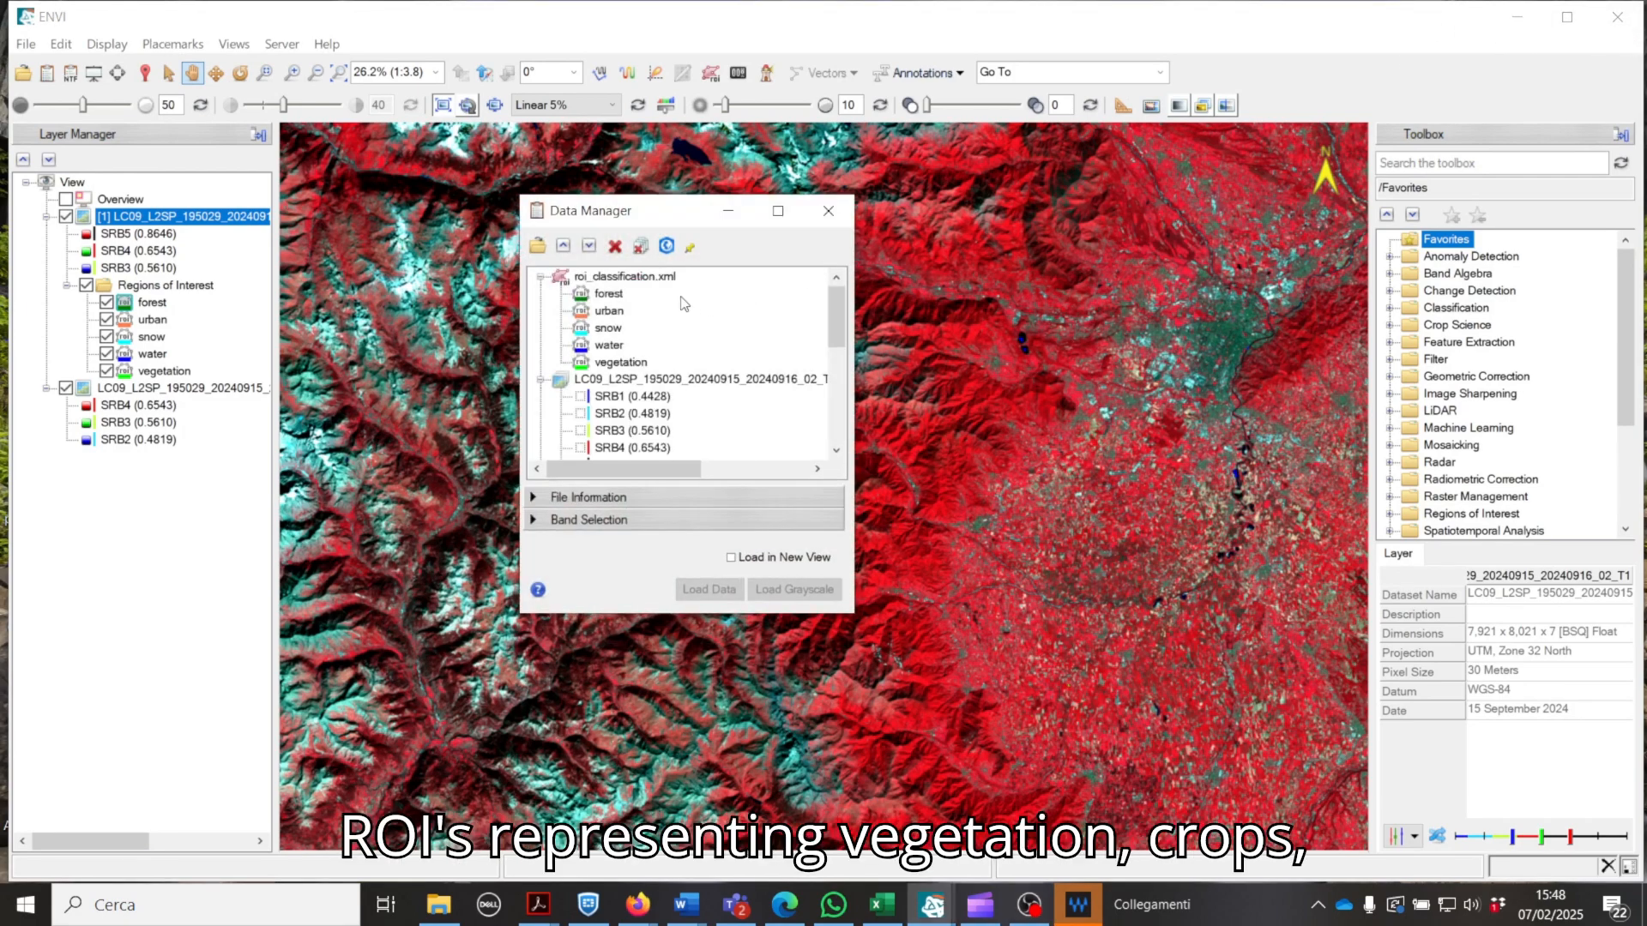
scroll(717, 415, "down", 3)
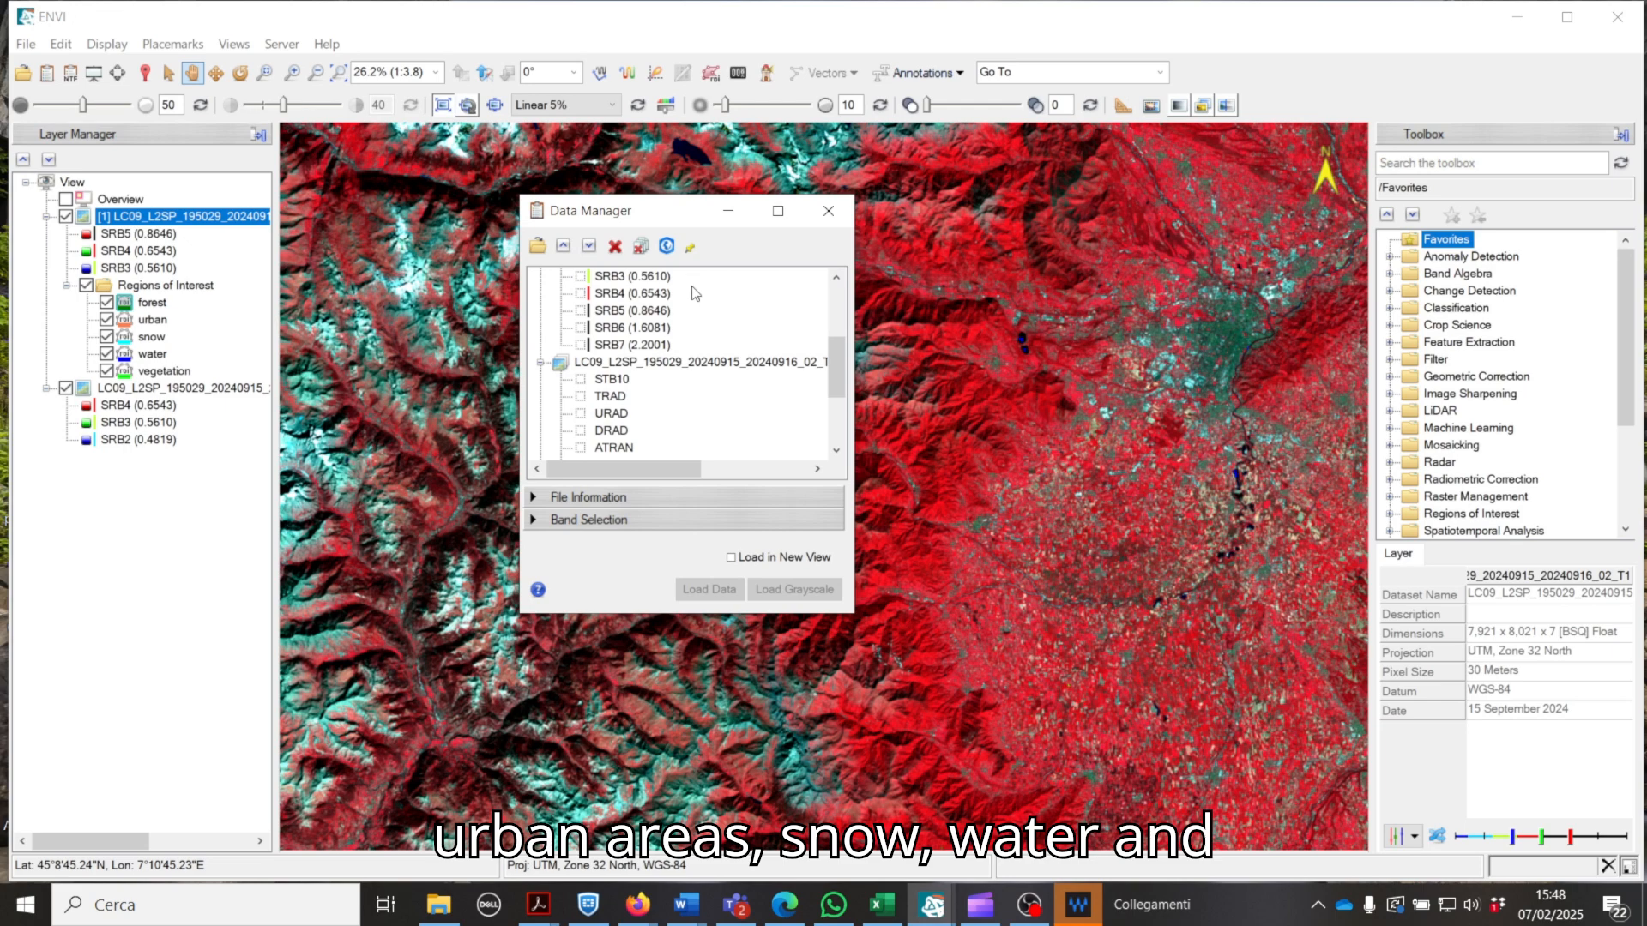
scroll(694, 294, "up", 1)
scroll(695, 332, "up", 2)
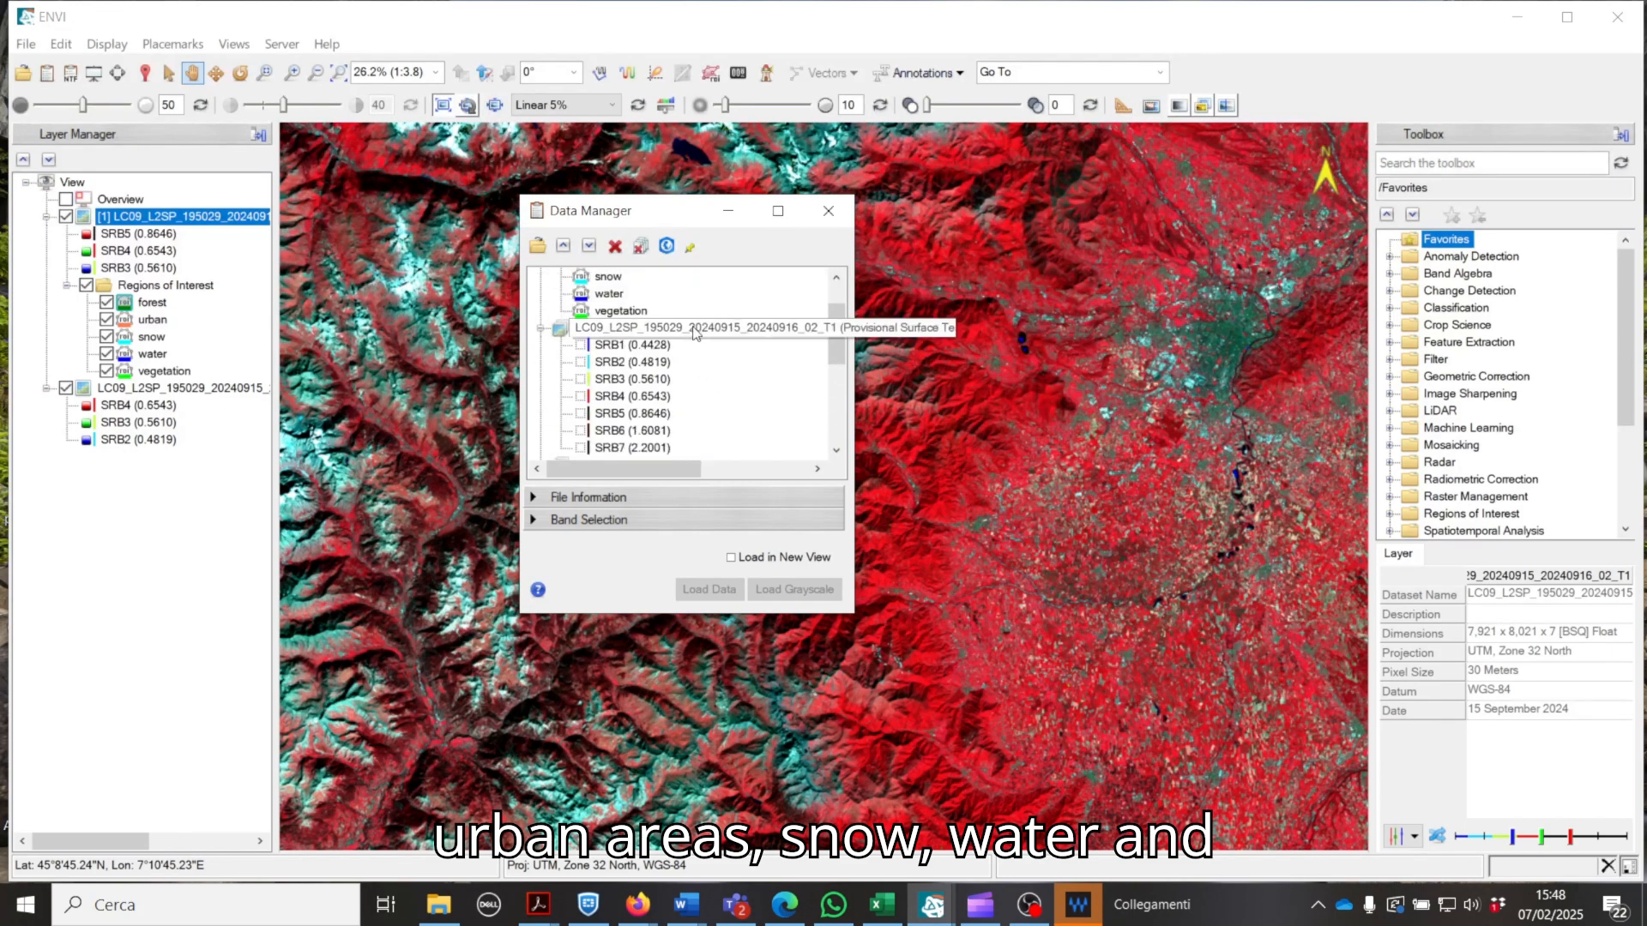
scroll(695, 333, "up", 1)
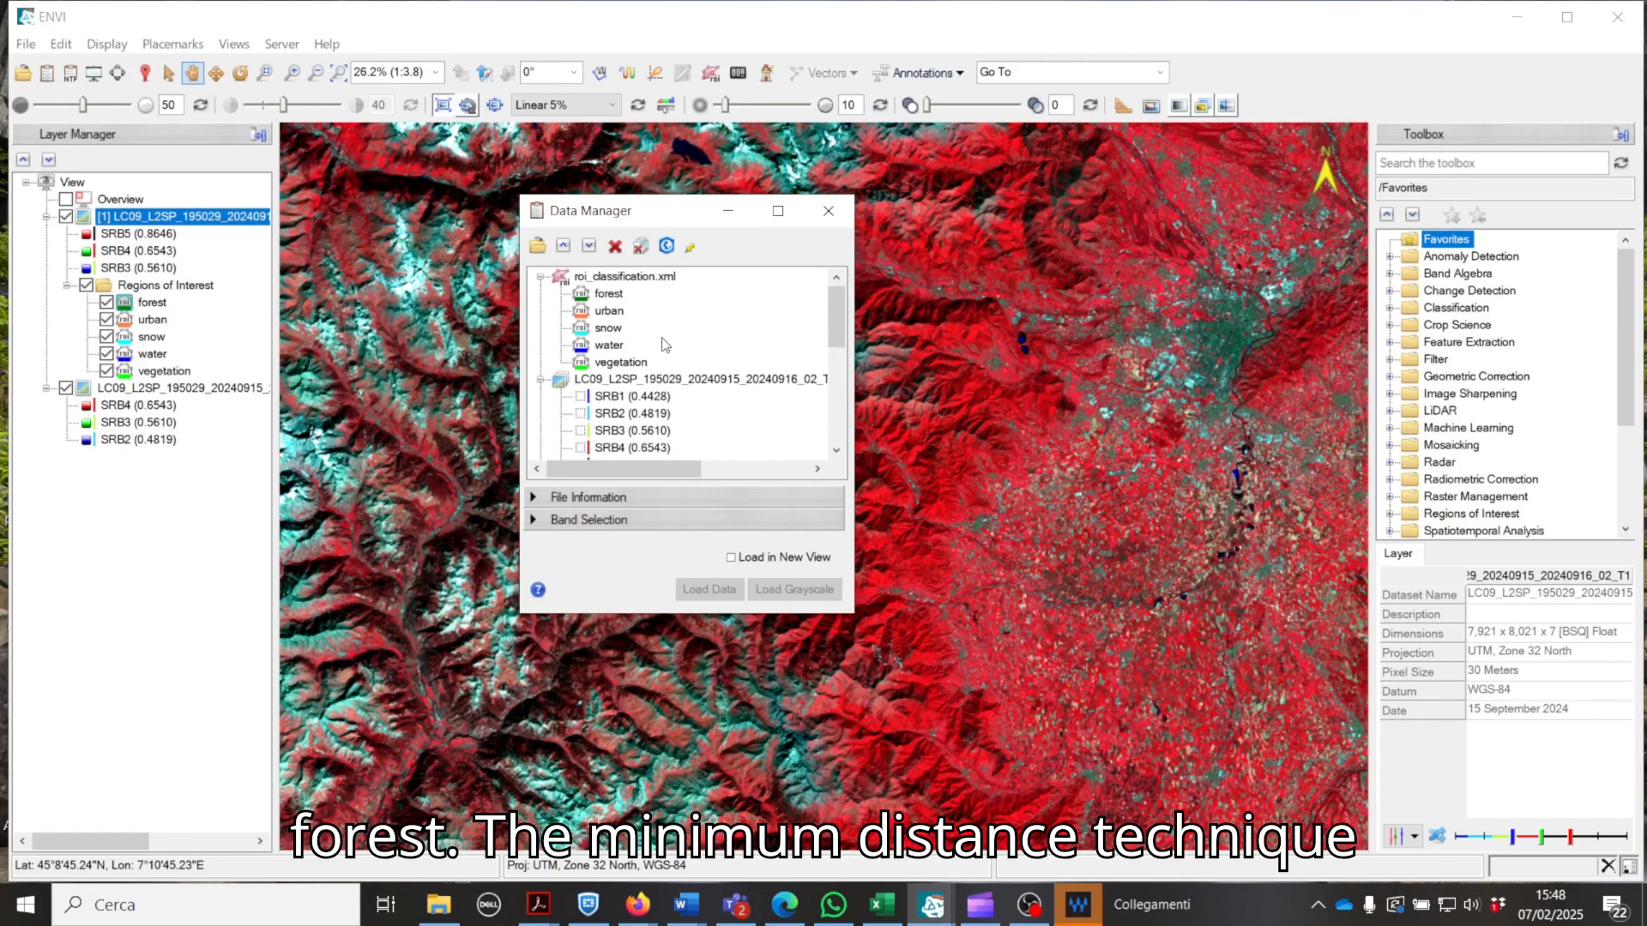
left_click(829, 211)
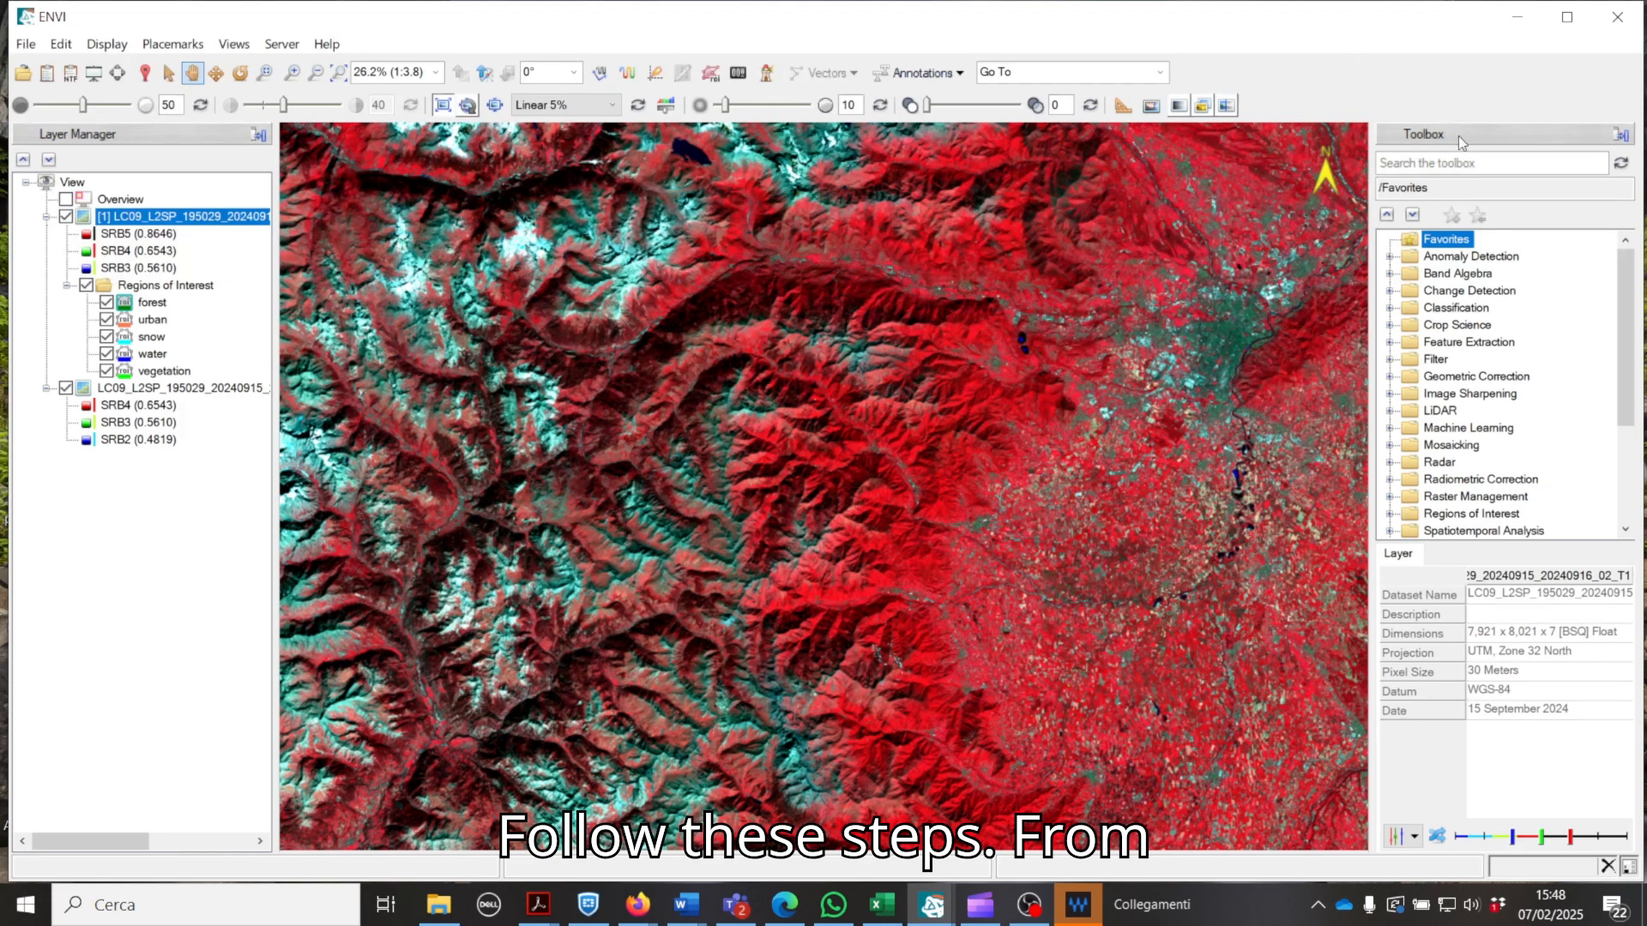
Step: Start a supervised Minimum Distance Classification with the full LC09_L2SP Surface Reflectance dataset as the input raster
left_click(1391, 308)
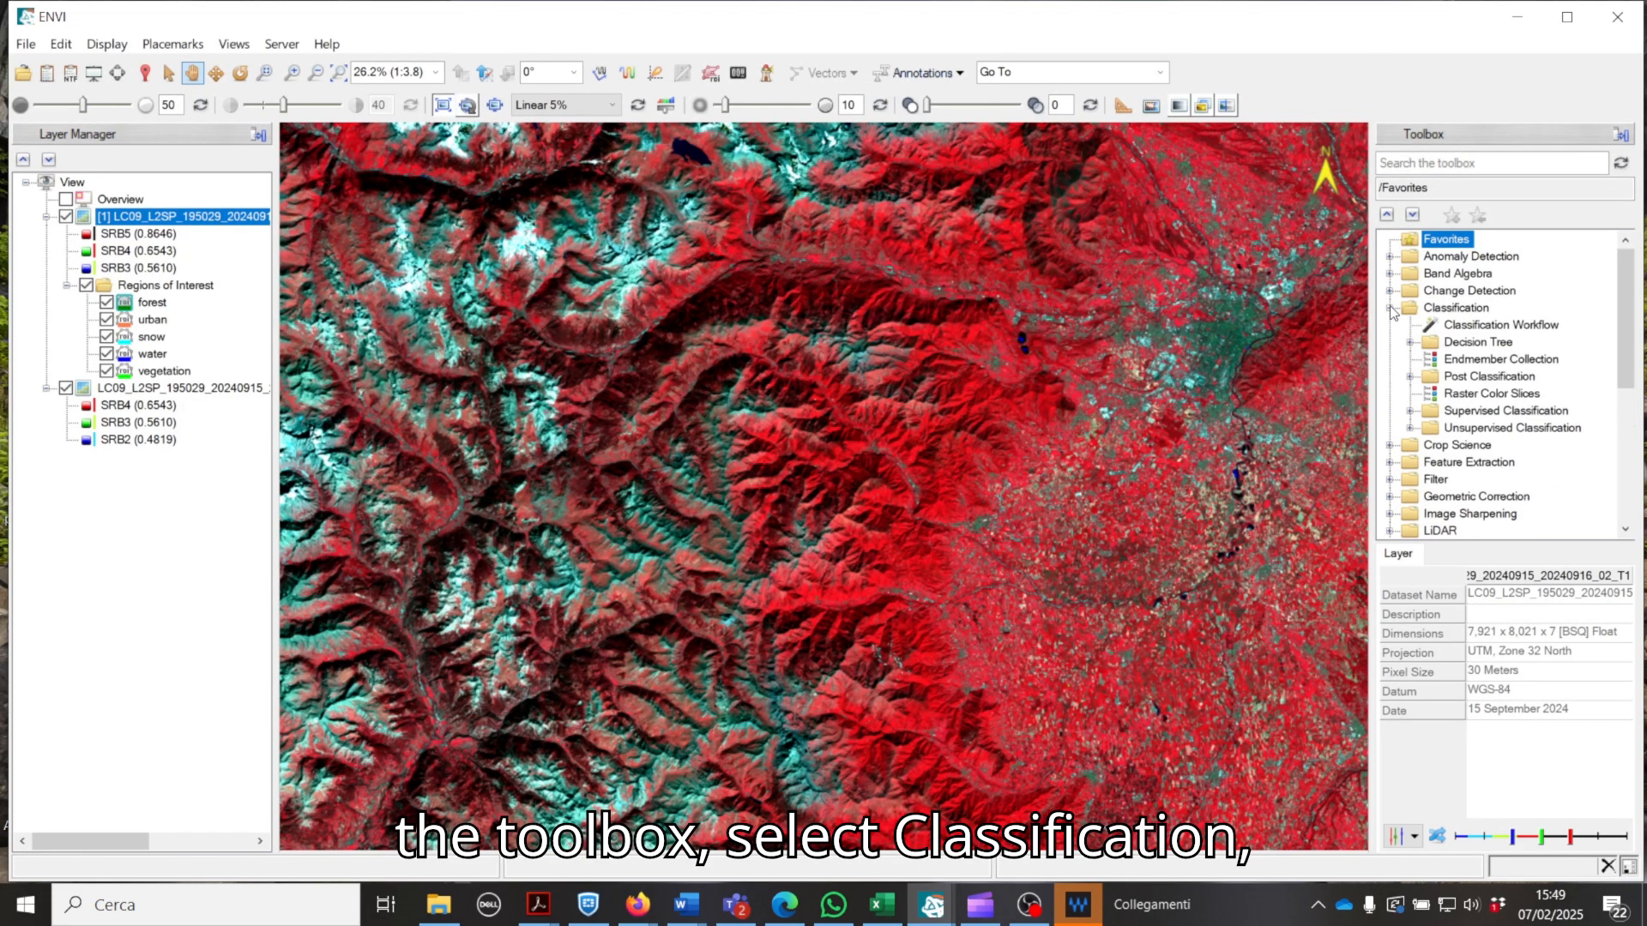
left_click(1410, 411)
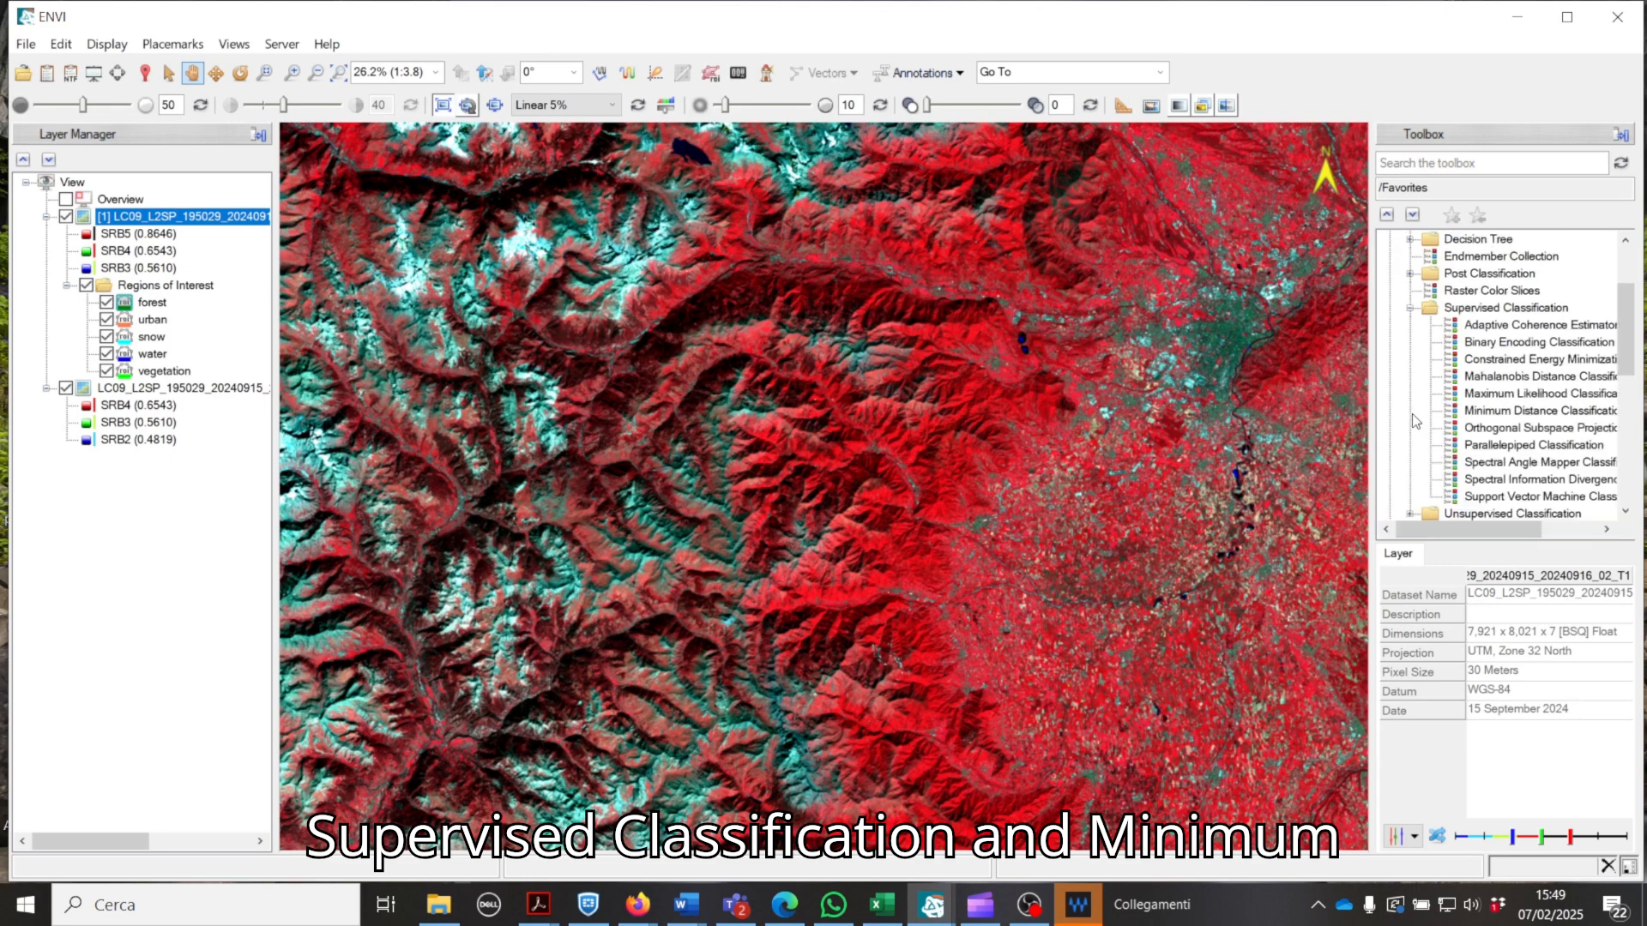
double_click(1508, 411)
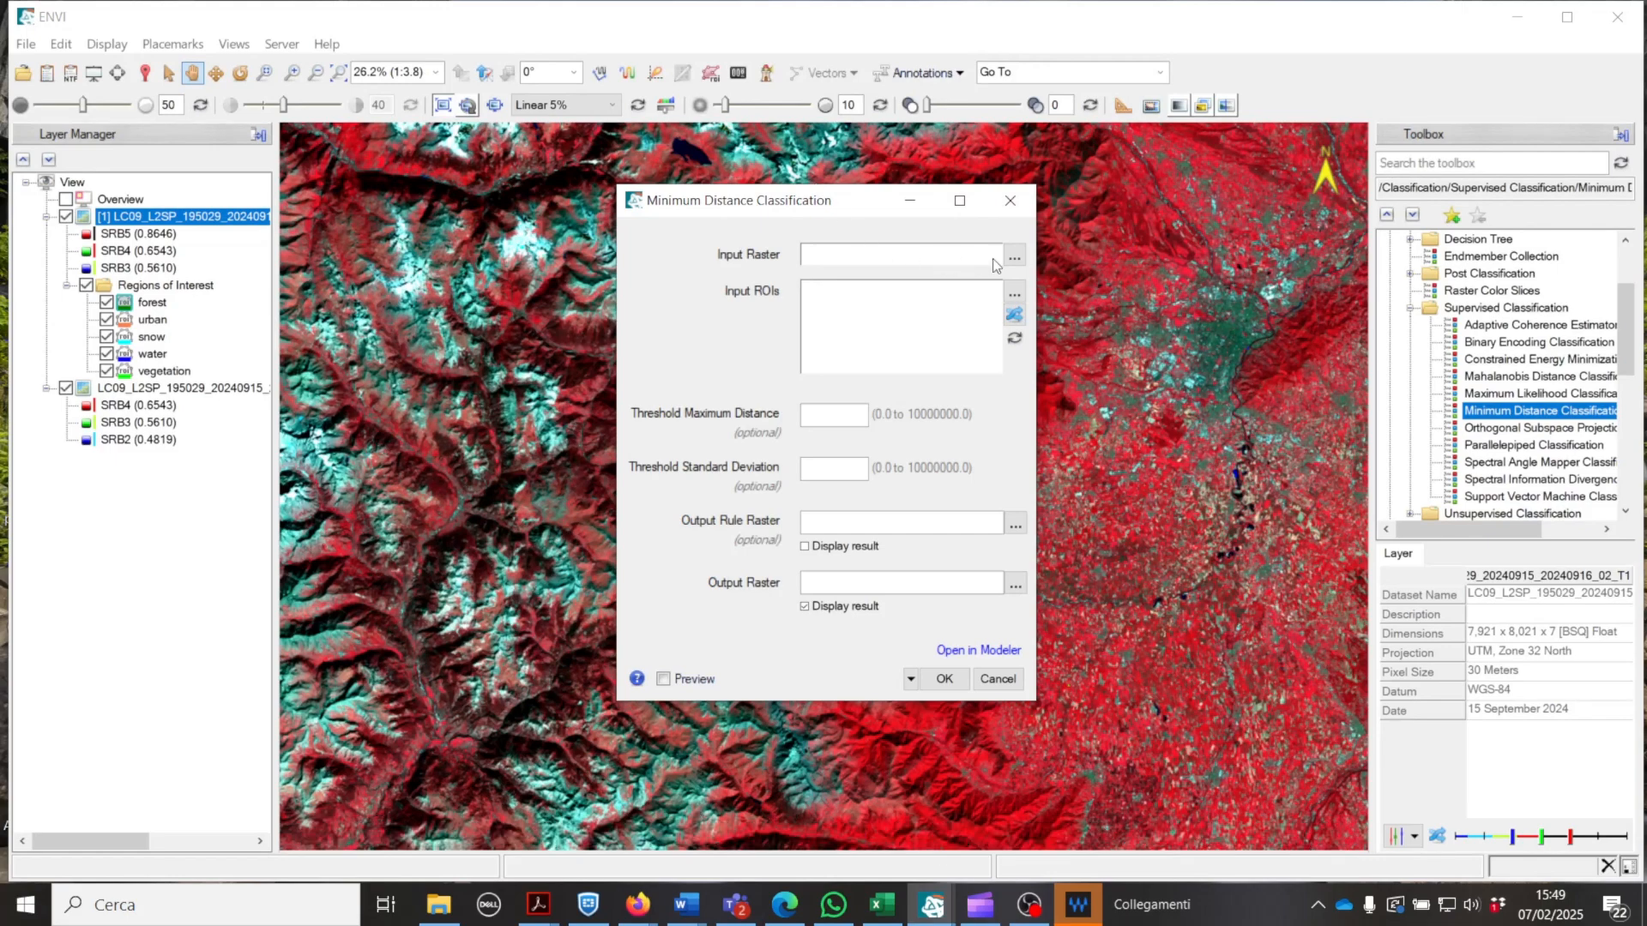
left_click(1015, 257)
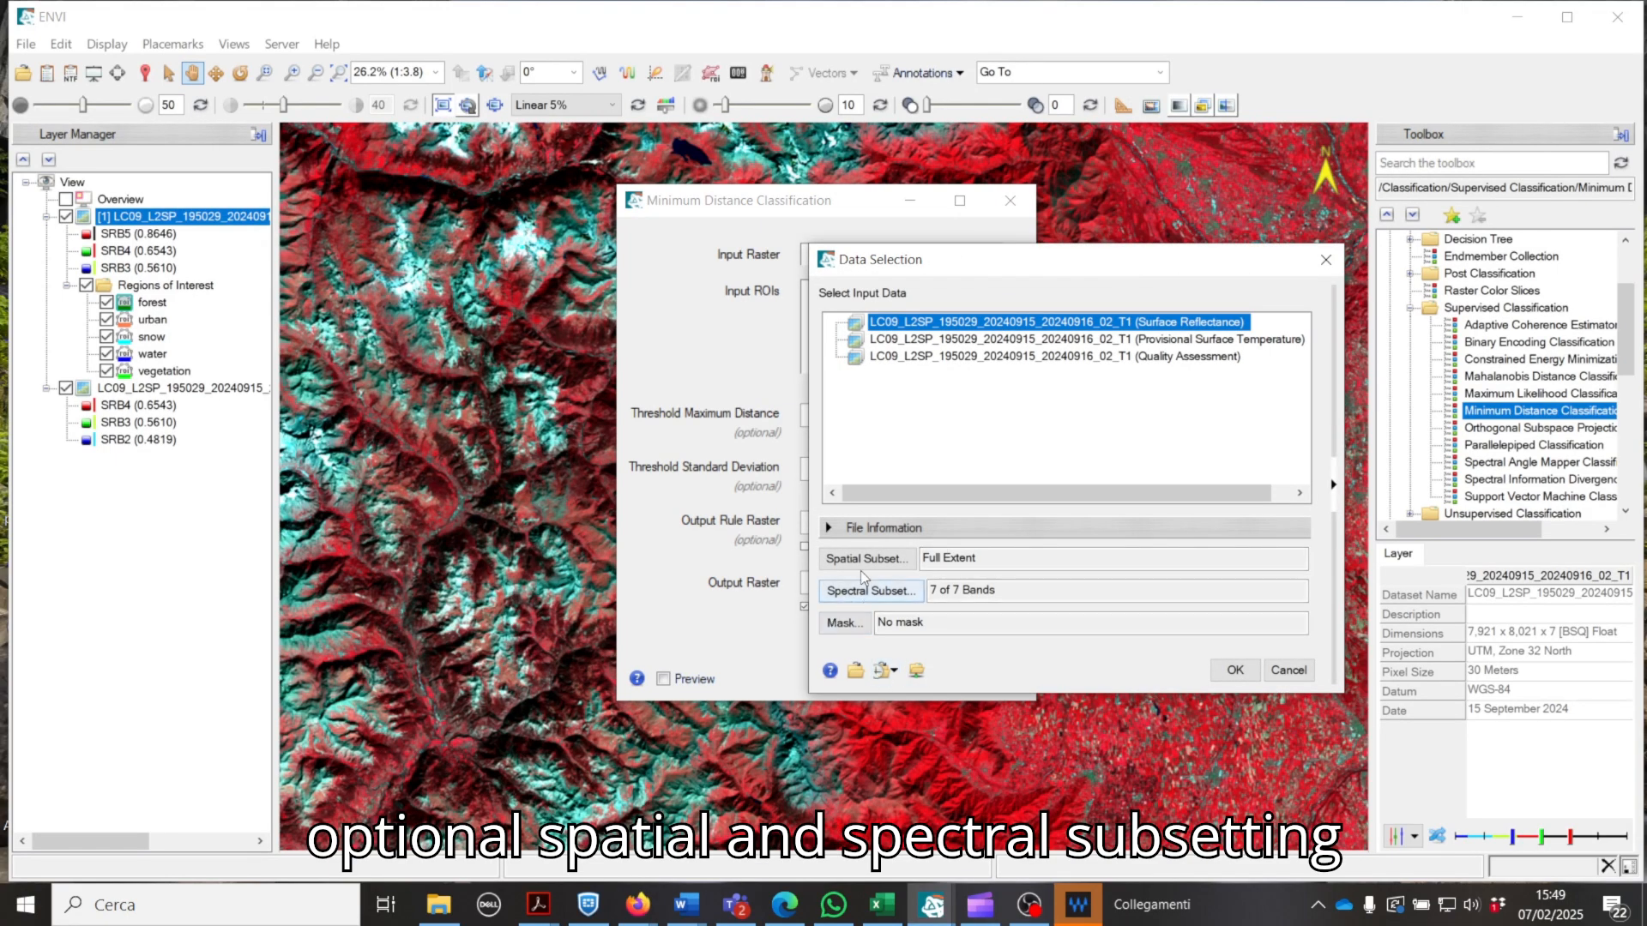
left_click(1235, 670)
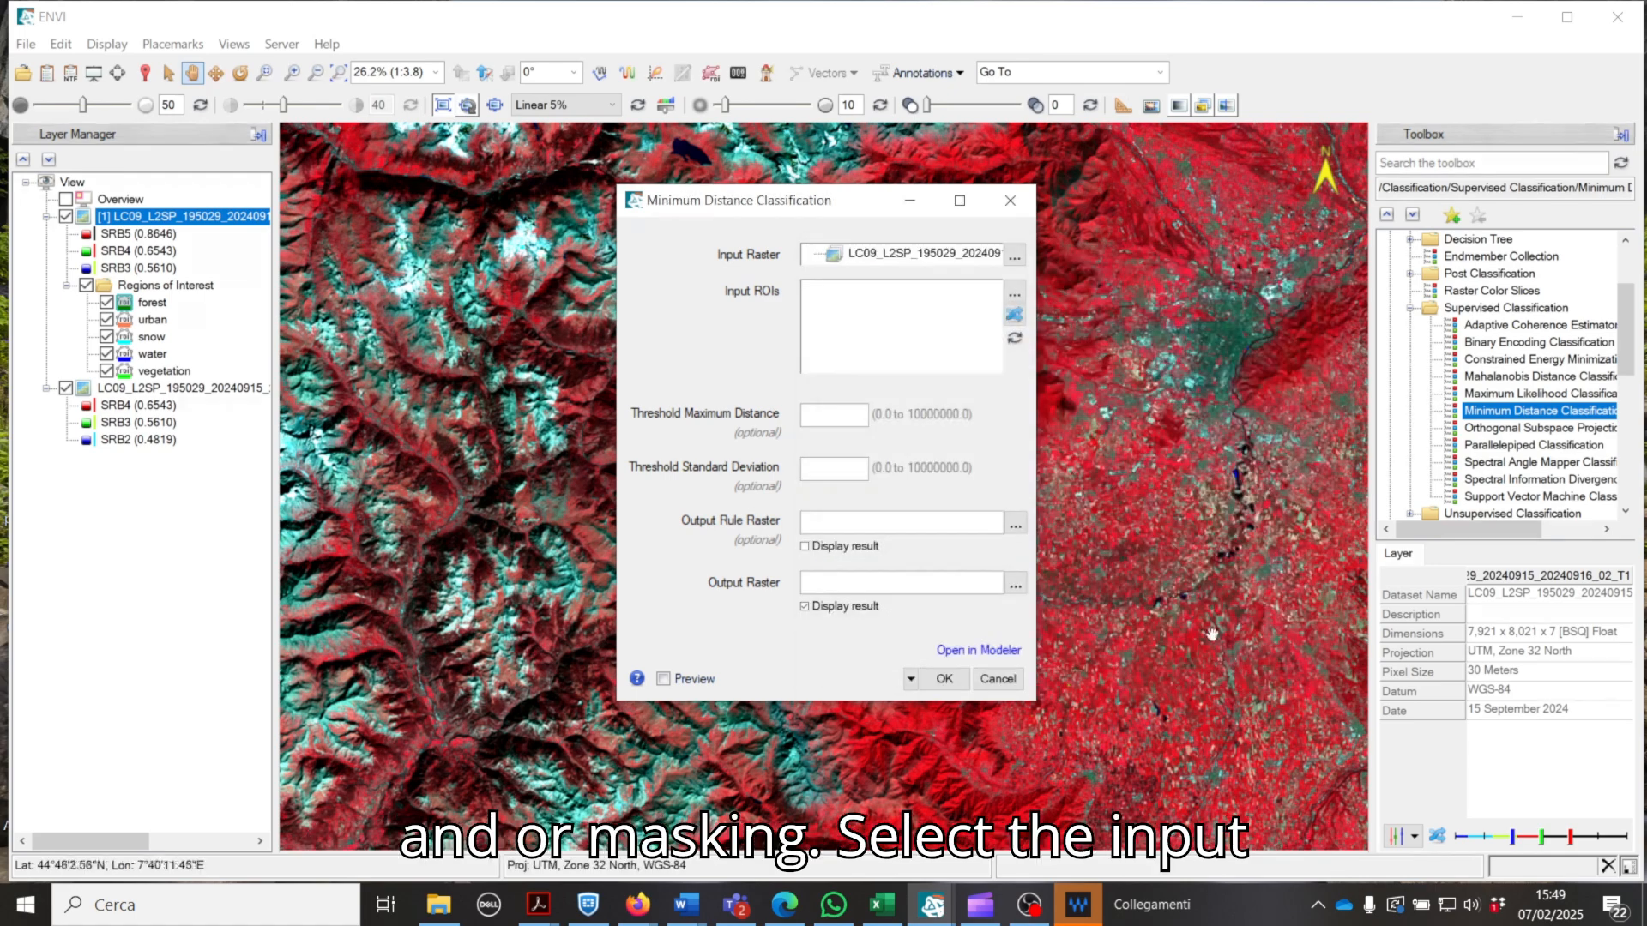
Step: Use the forest, urban, snow, water and vegetation ROIs as classification input, leaving both optional thresholds empty
left_click(1015, 294)
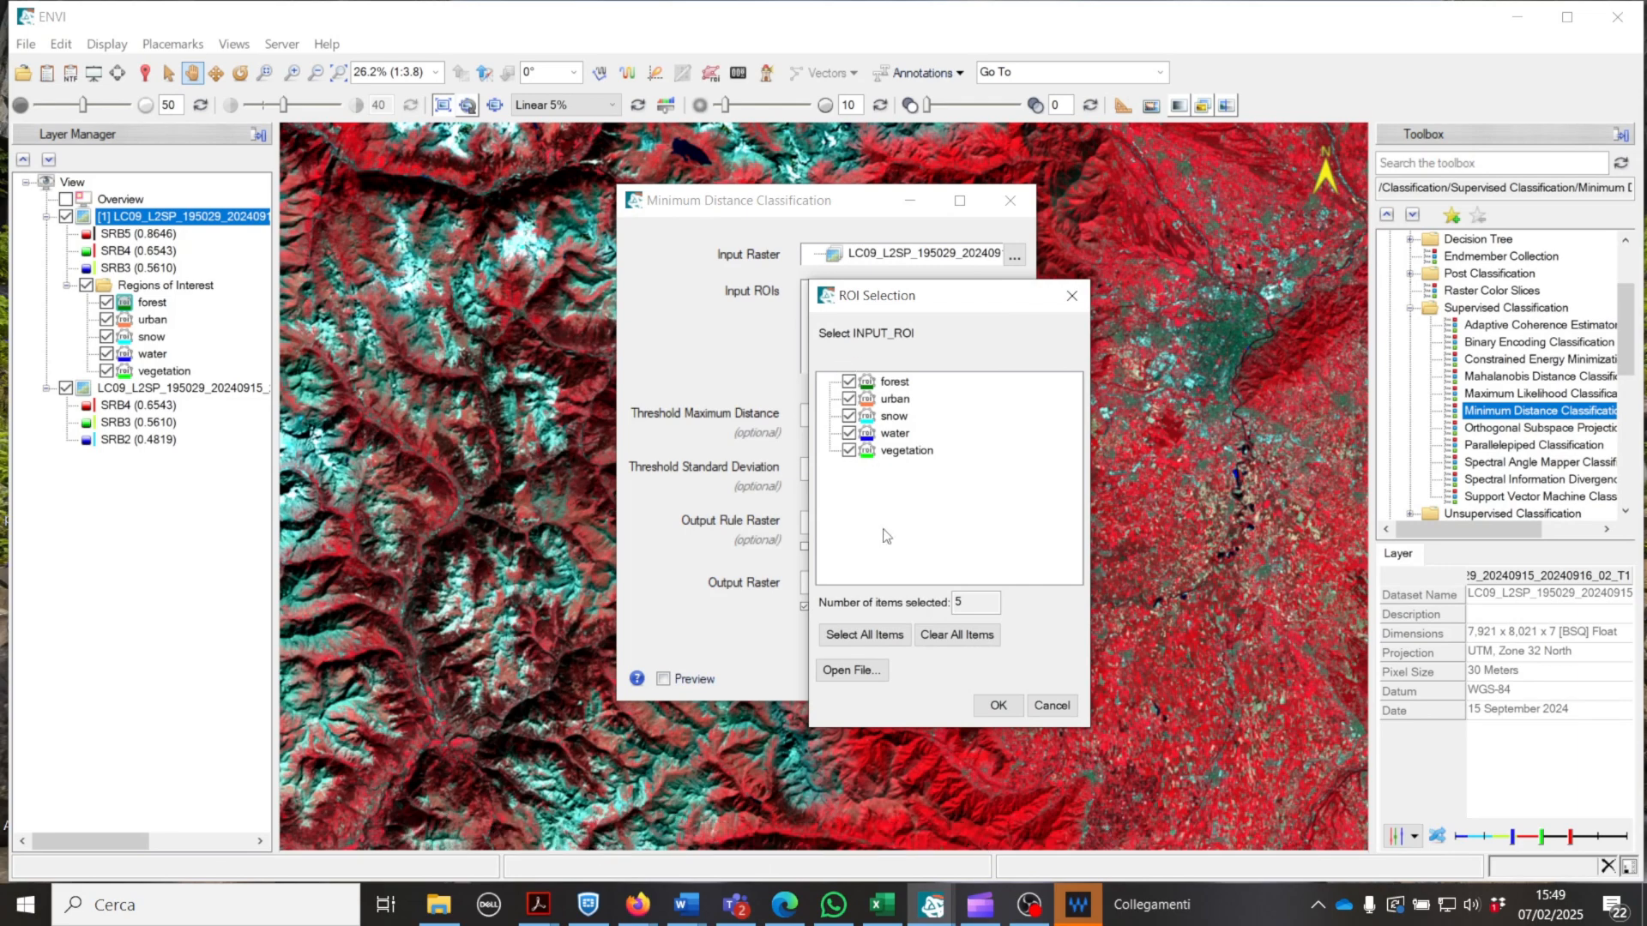
left_click(995, 706)
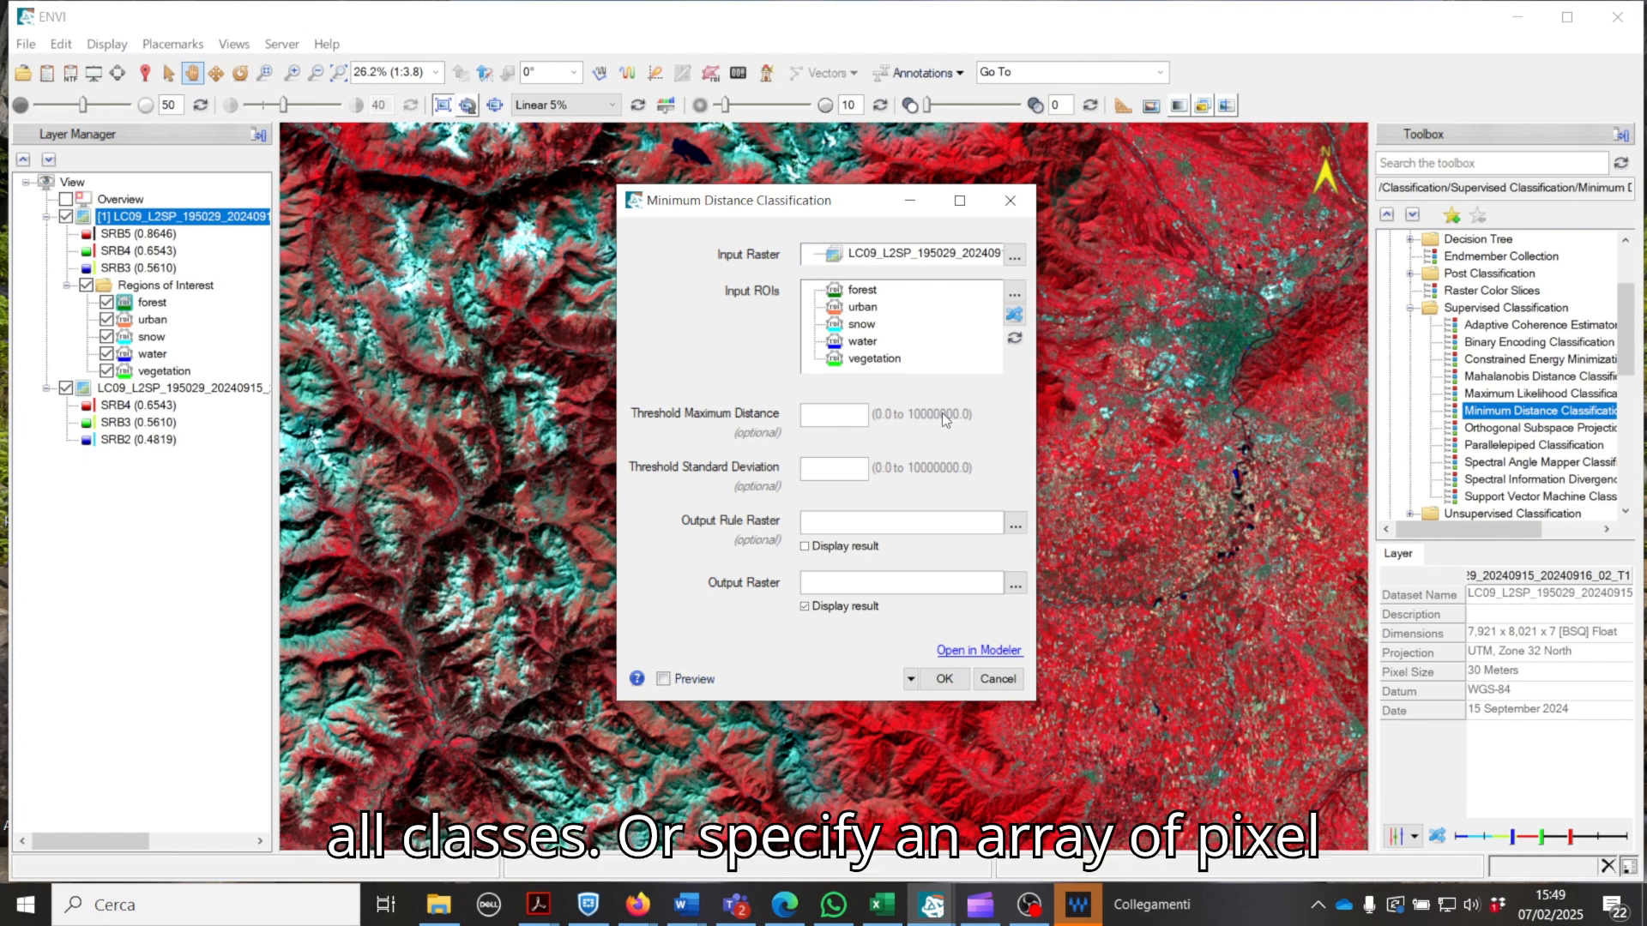
left_click(826, 462)
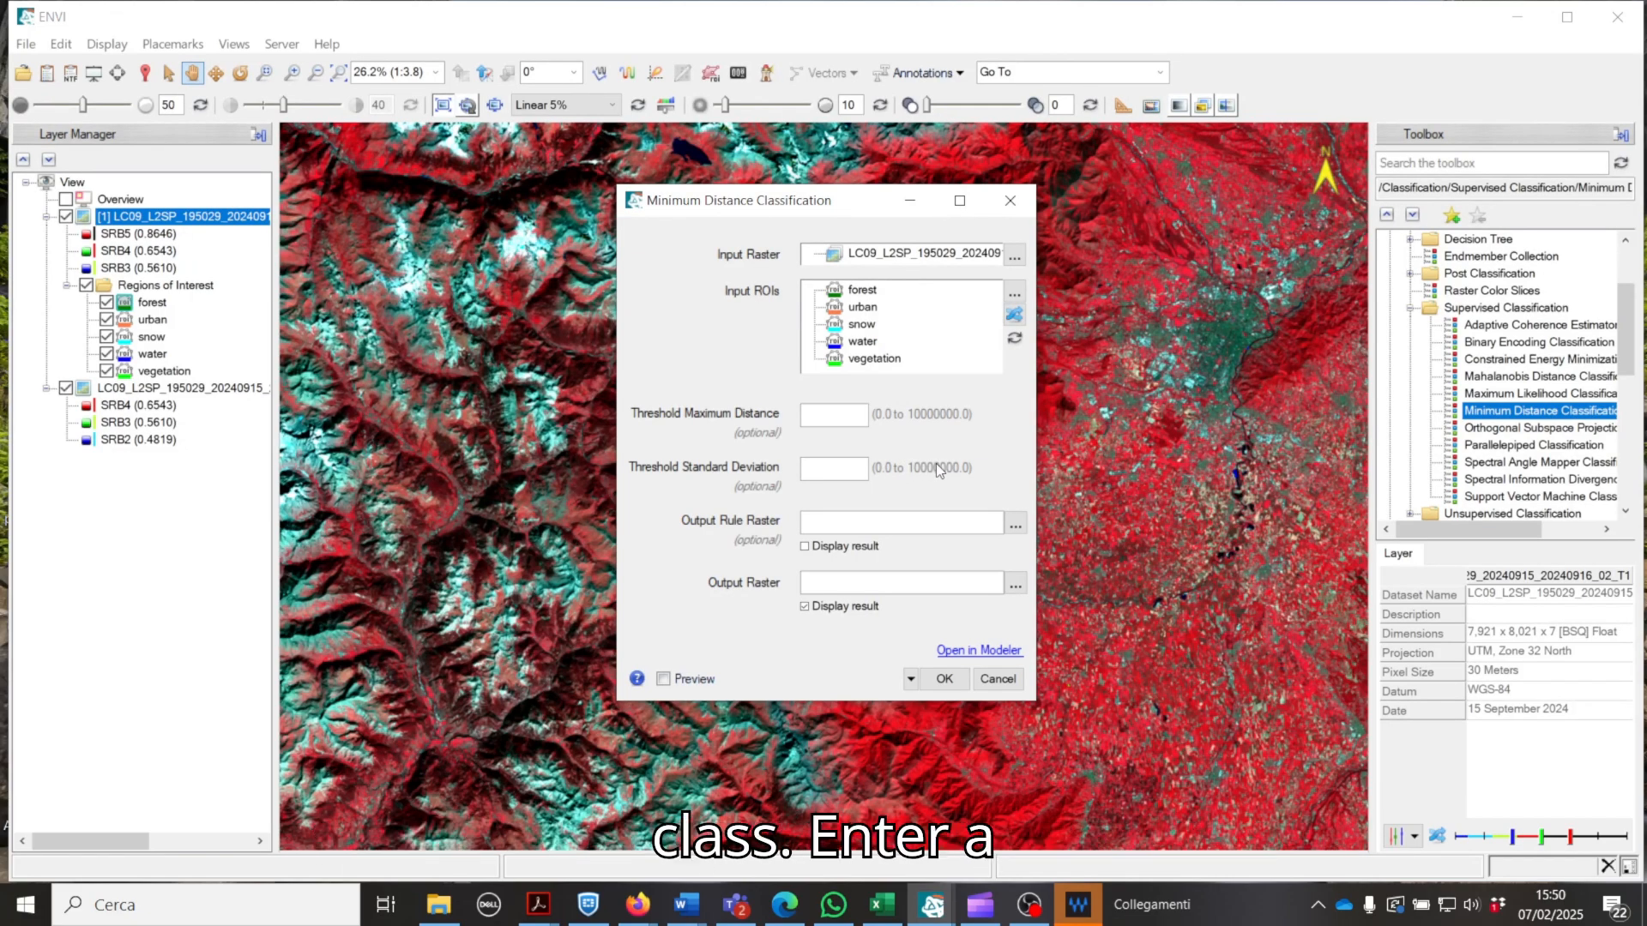
Step: Set the output rule raster to a file named min_dist_rule in the Download folder
left_click(1016, 526)
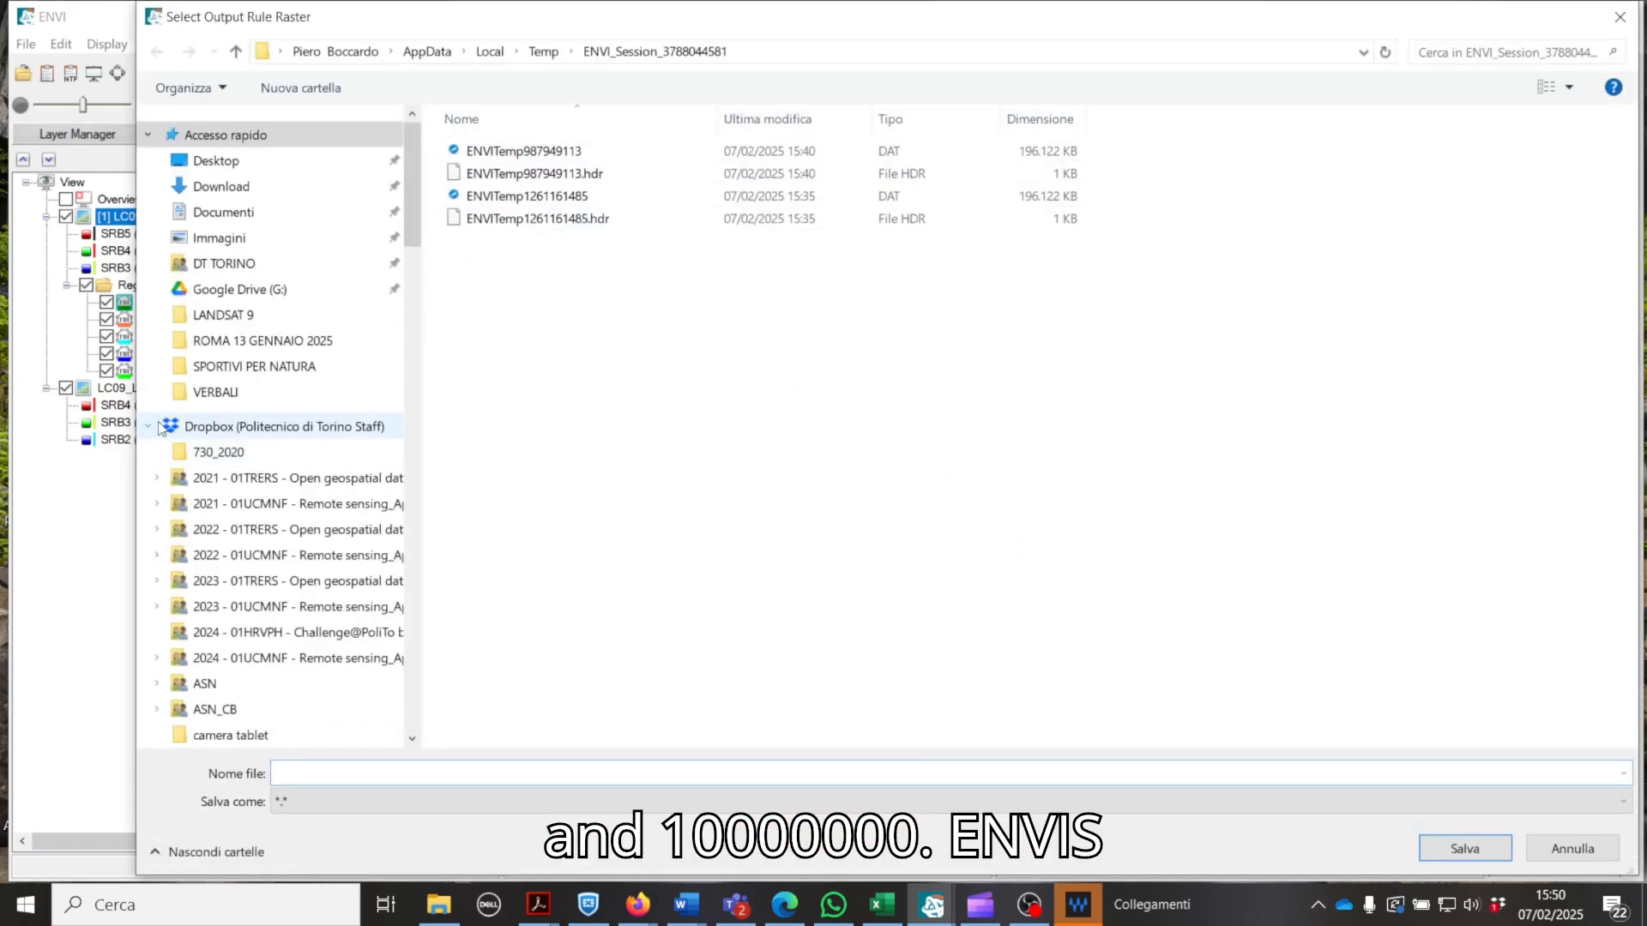
left_click(148, 426)
scroll(260, 407, "down", 2)
scroll(260, 408, "down", 5)
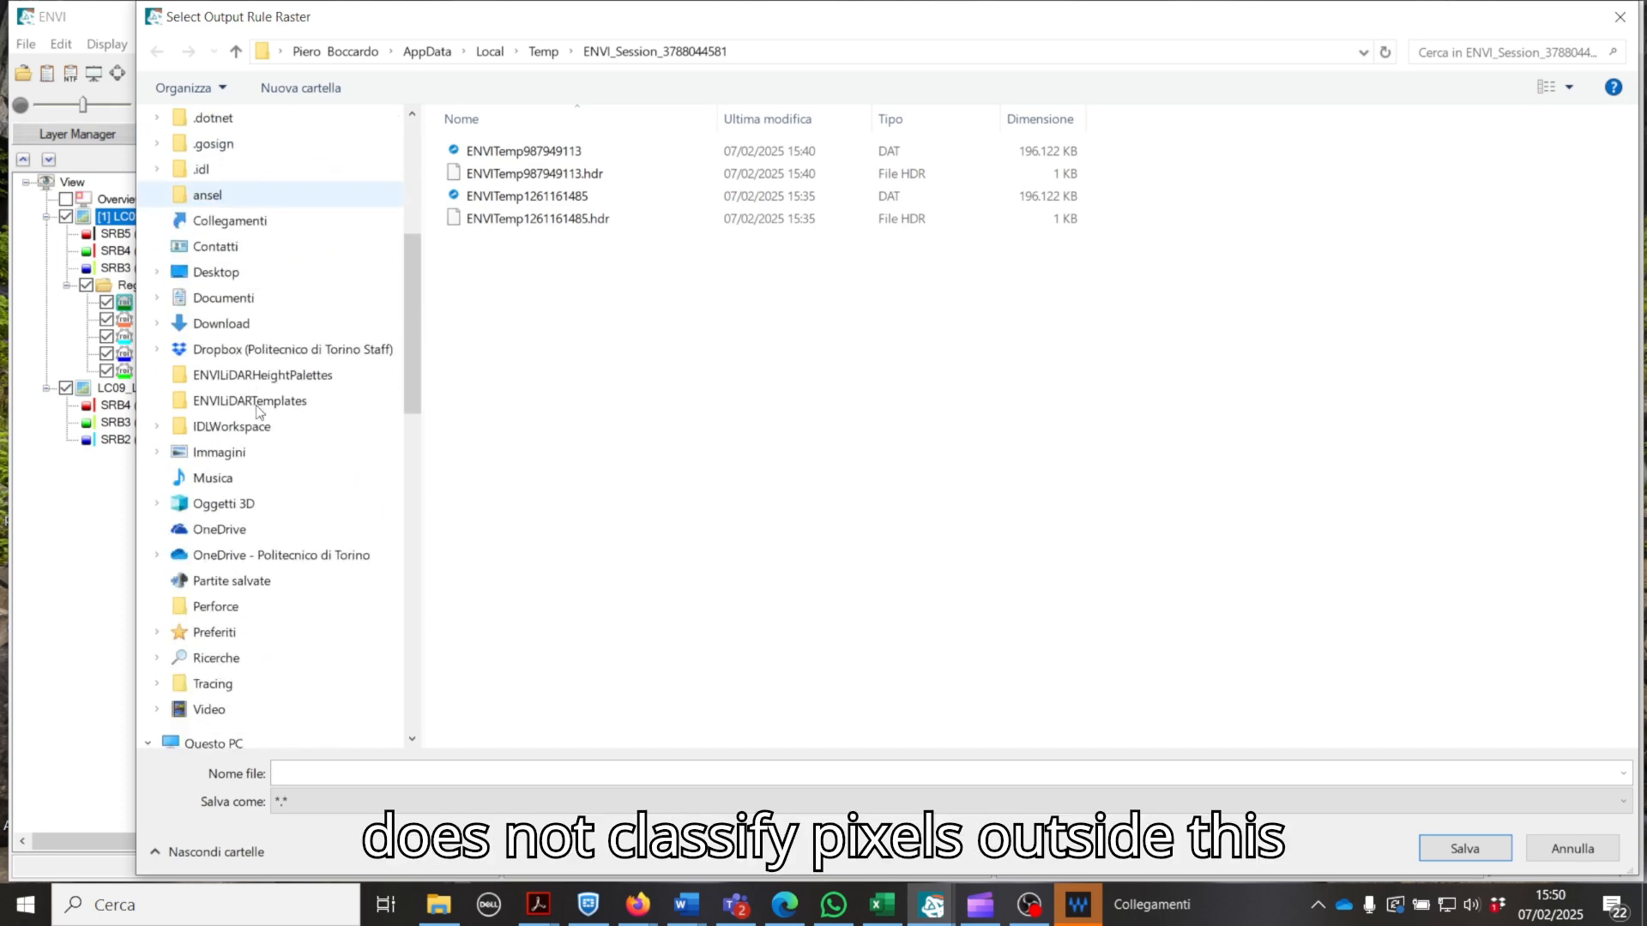
scroll(271, 408, "up", 3)
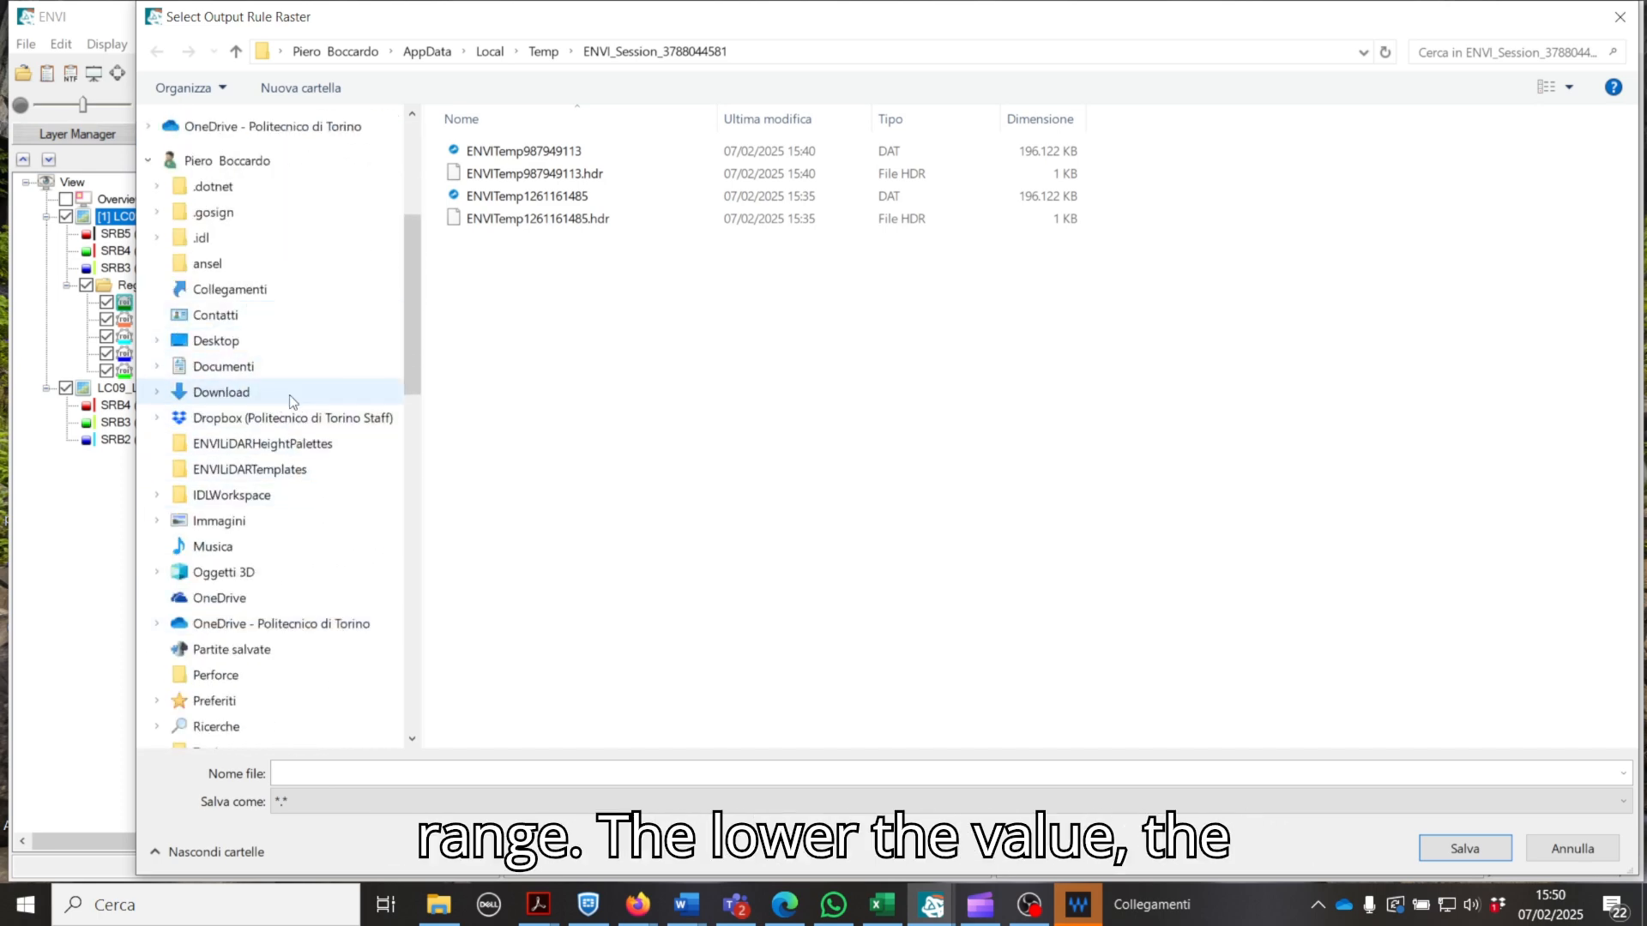
left_click(256, 394)
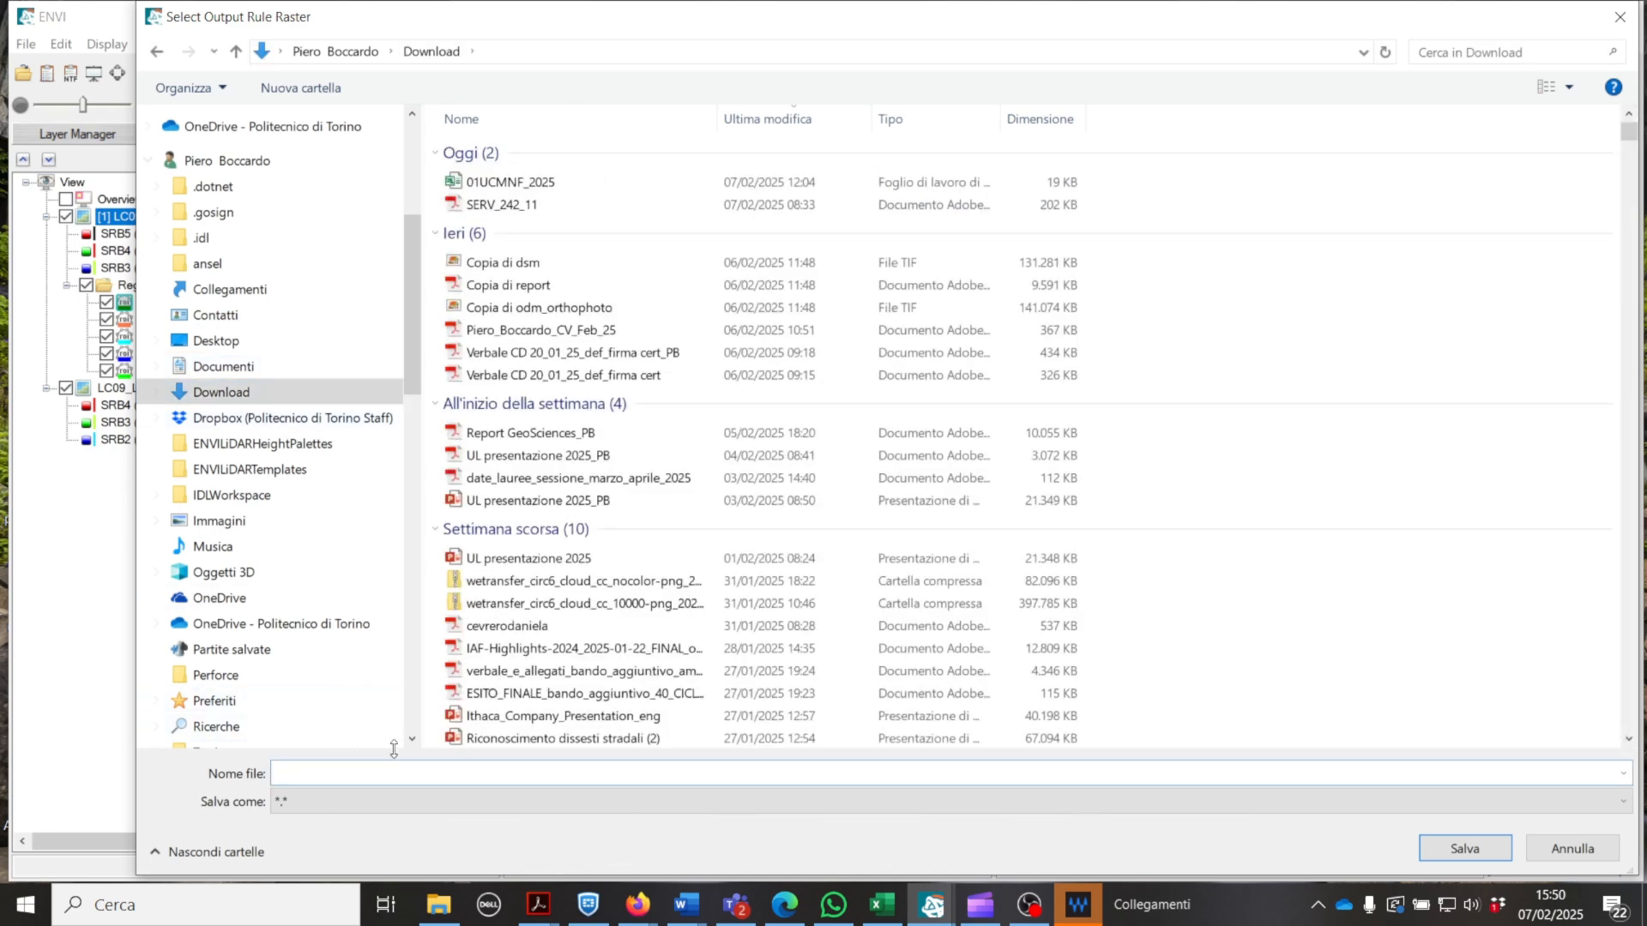
type("min_d")
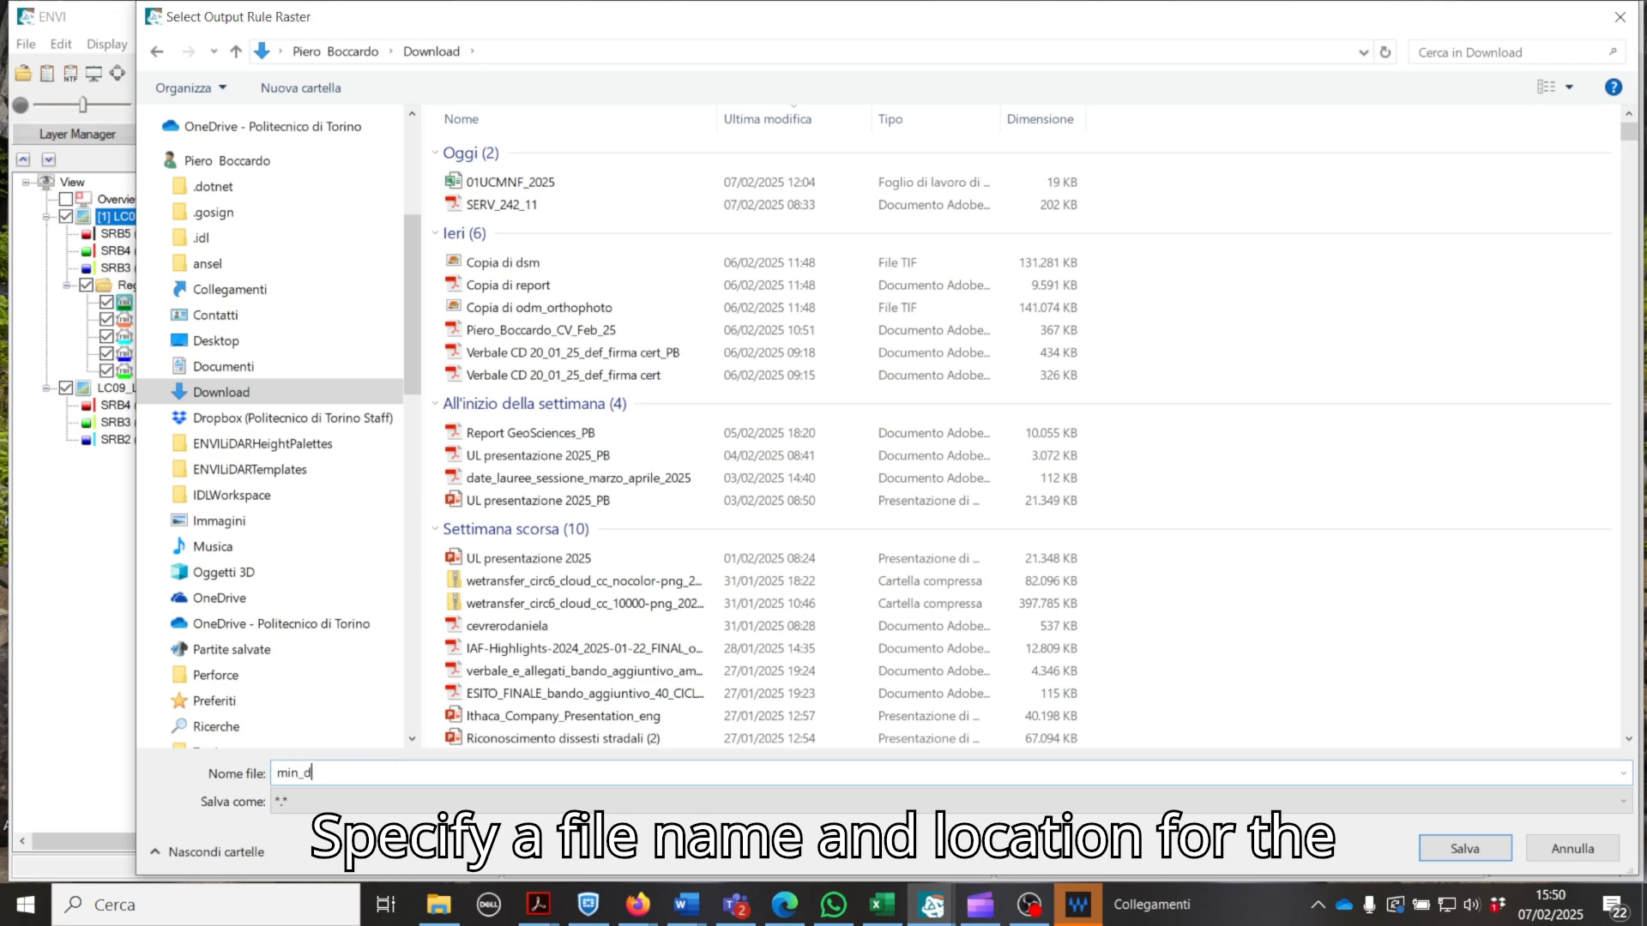
type("ist")
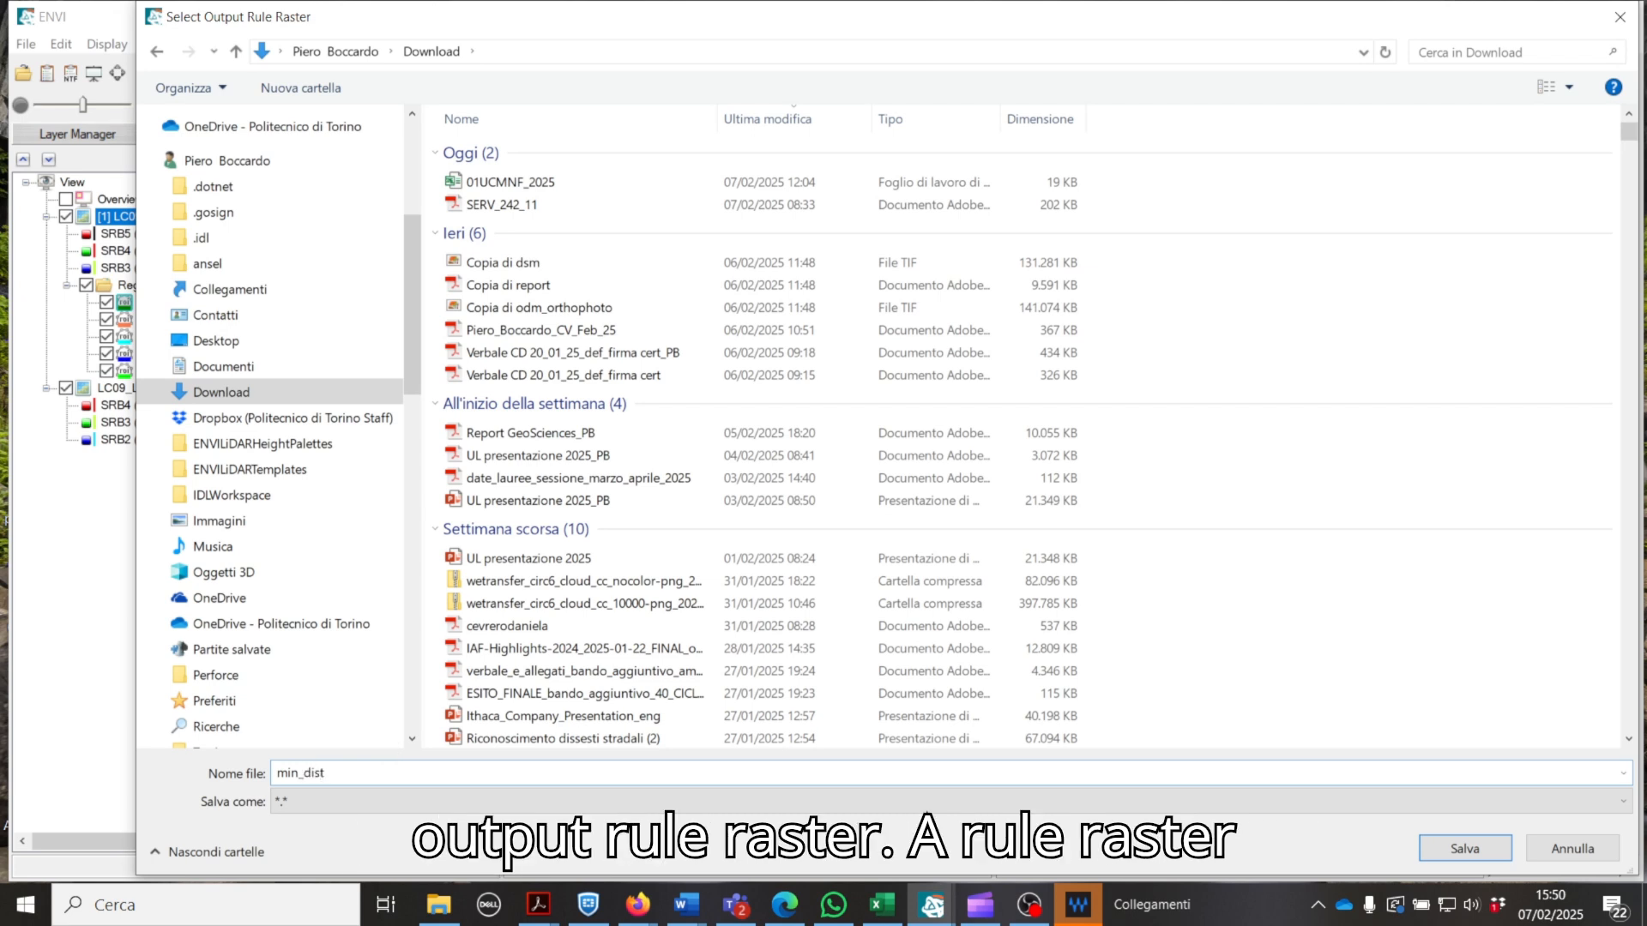
type("_")
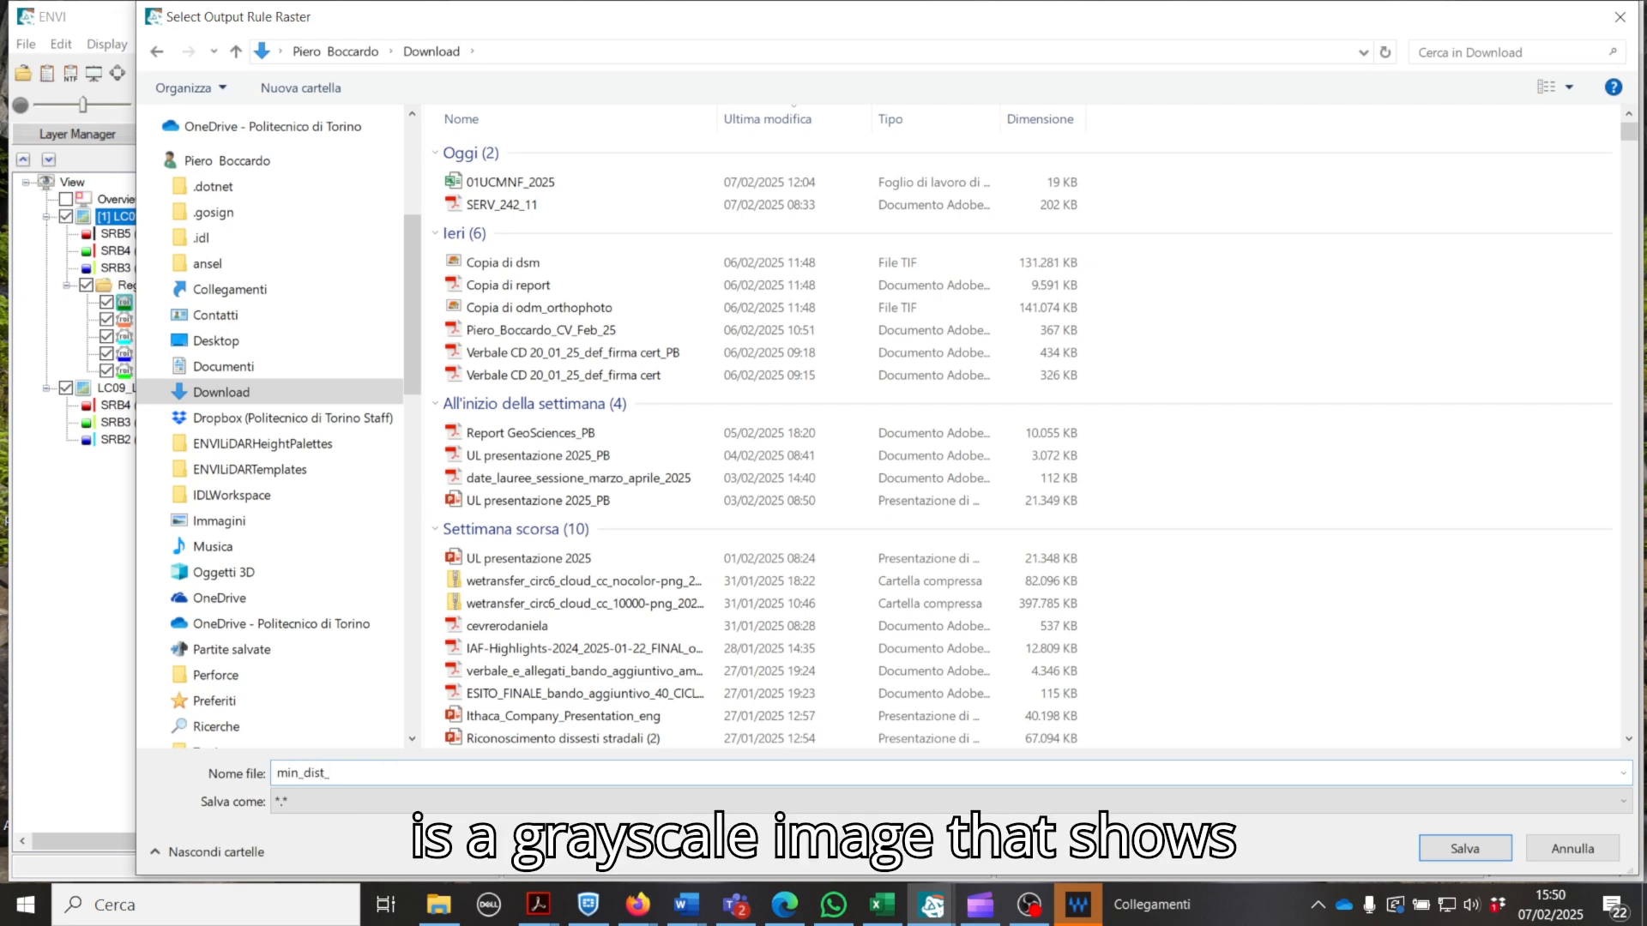
type("rule")
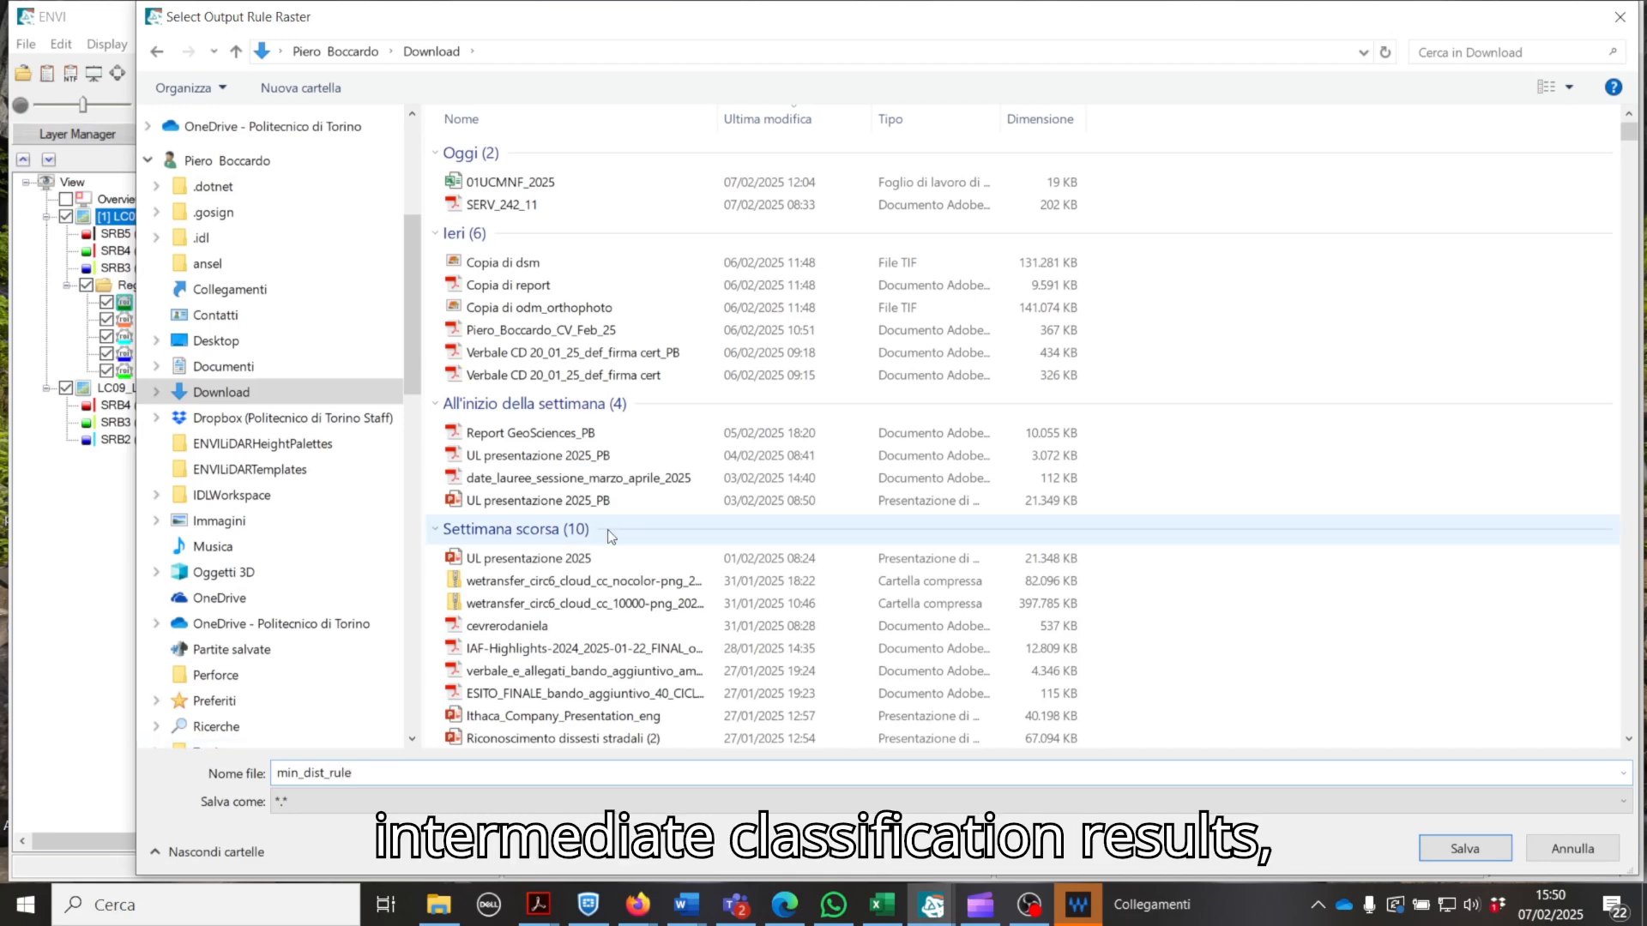
left_click(1465, 849)
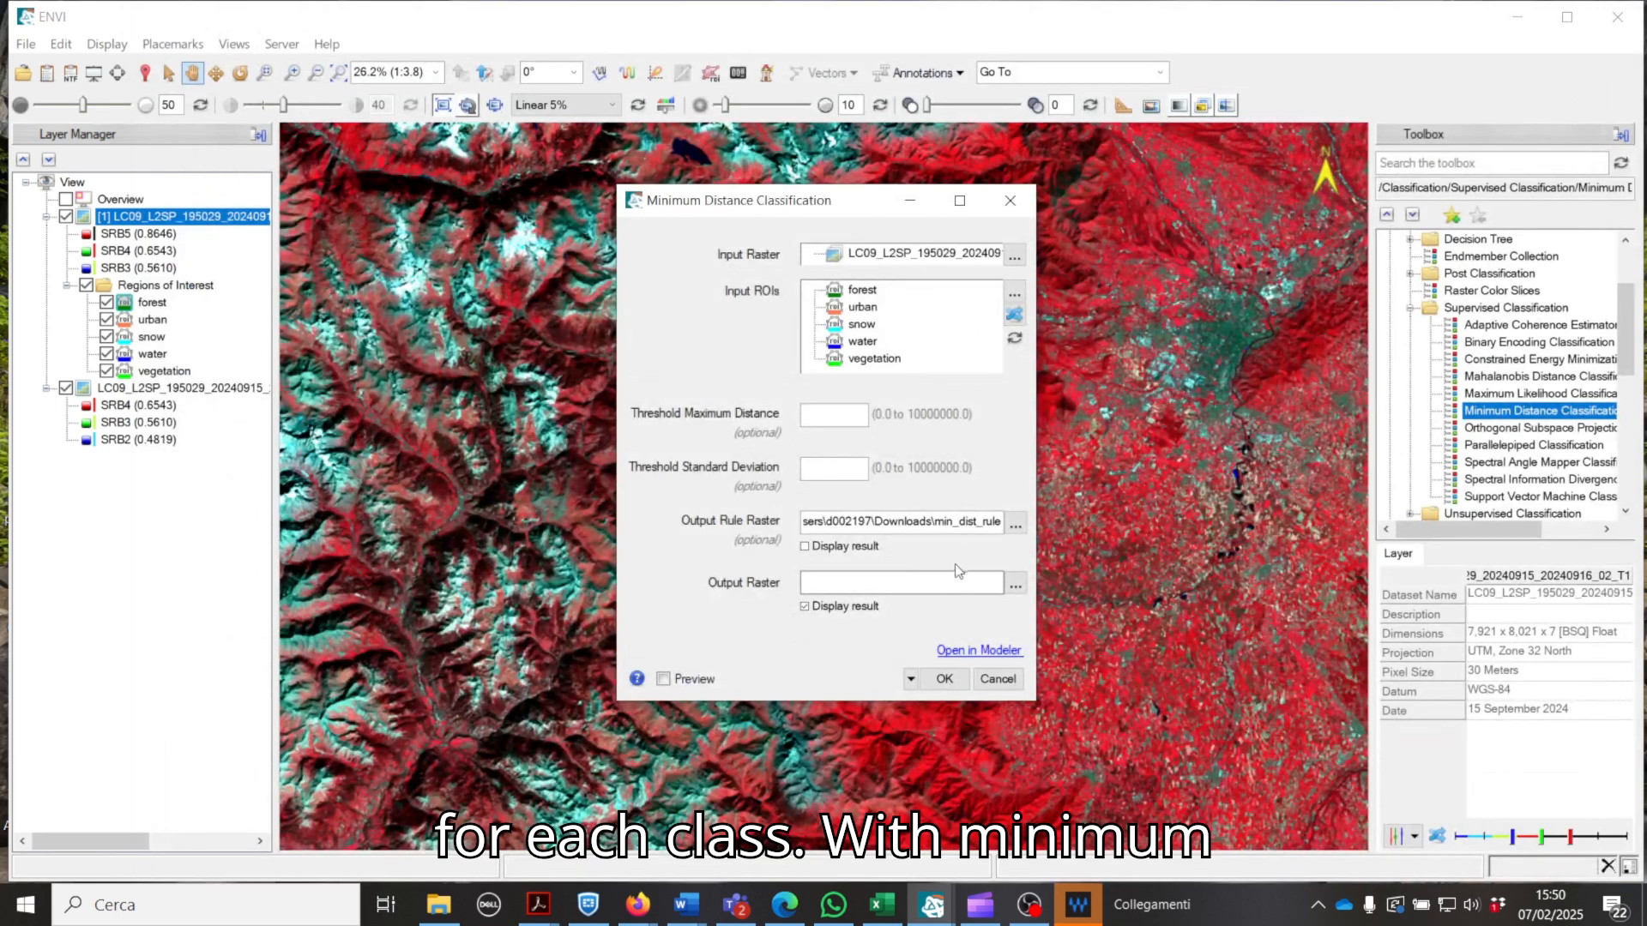
Step: Set the classification's output raster to a file named min_dist in the Download folder
left_click(1017, 585)
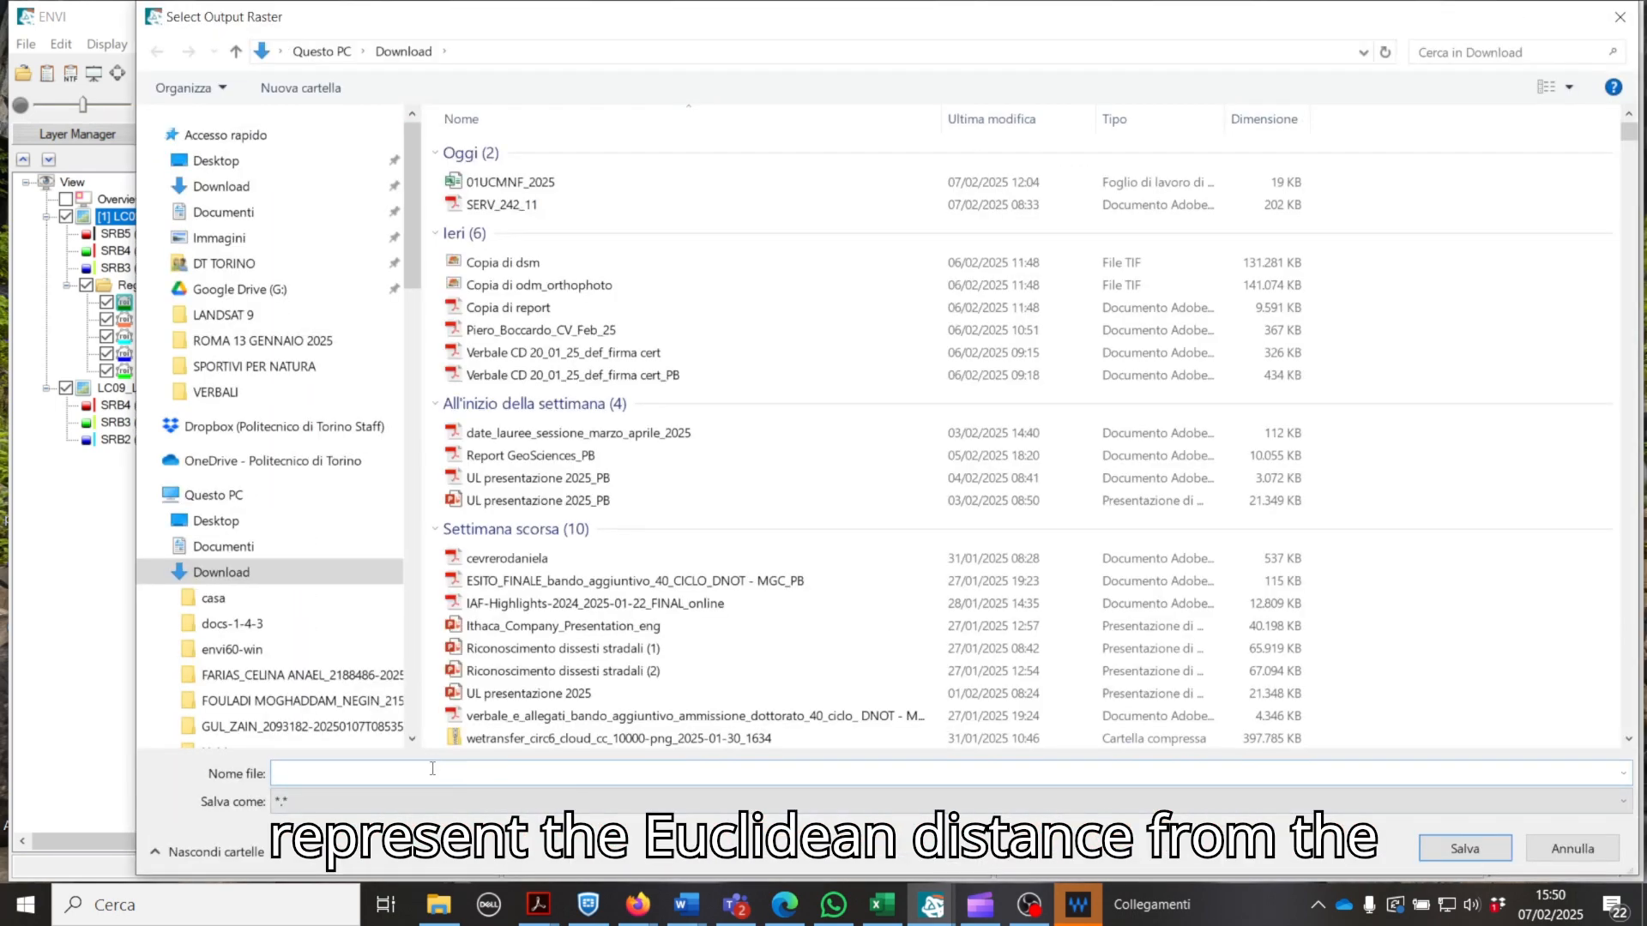
type("min_")
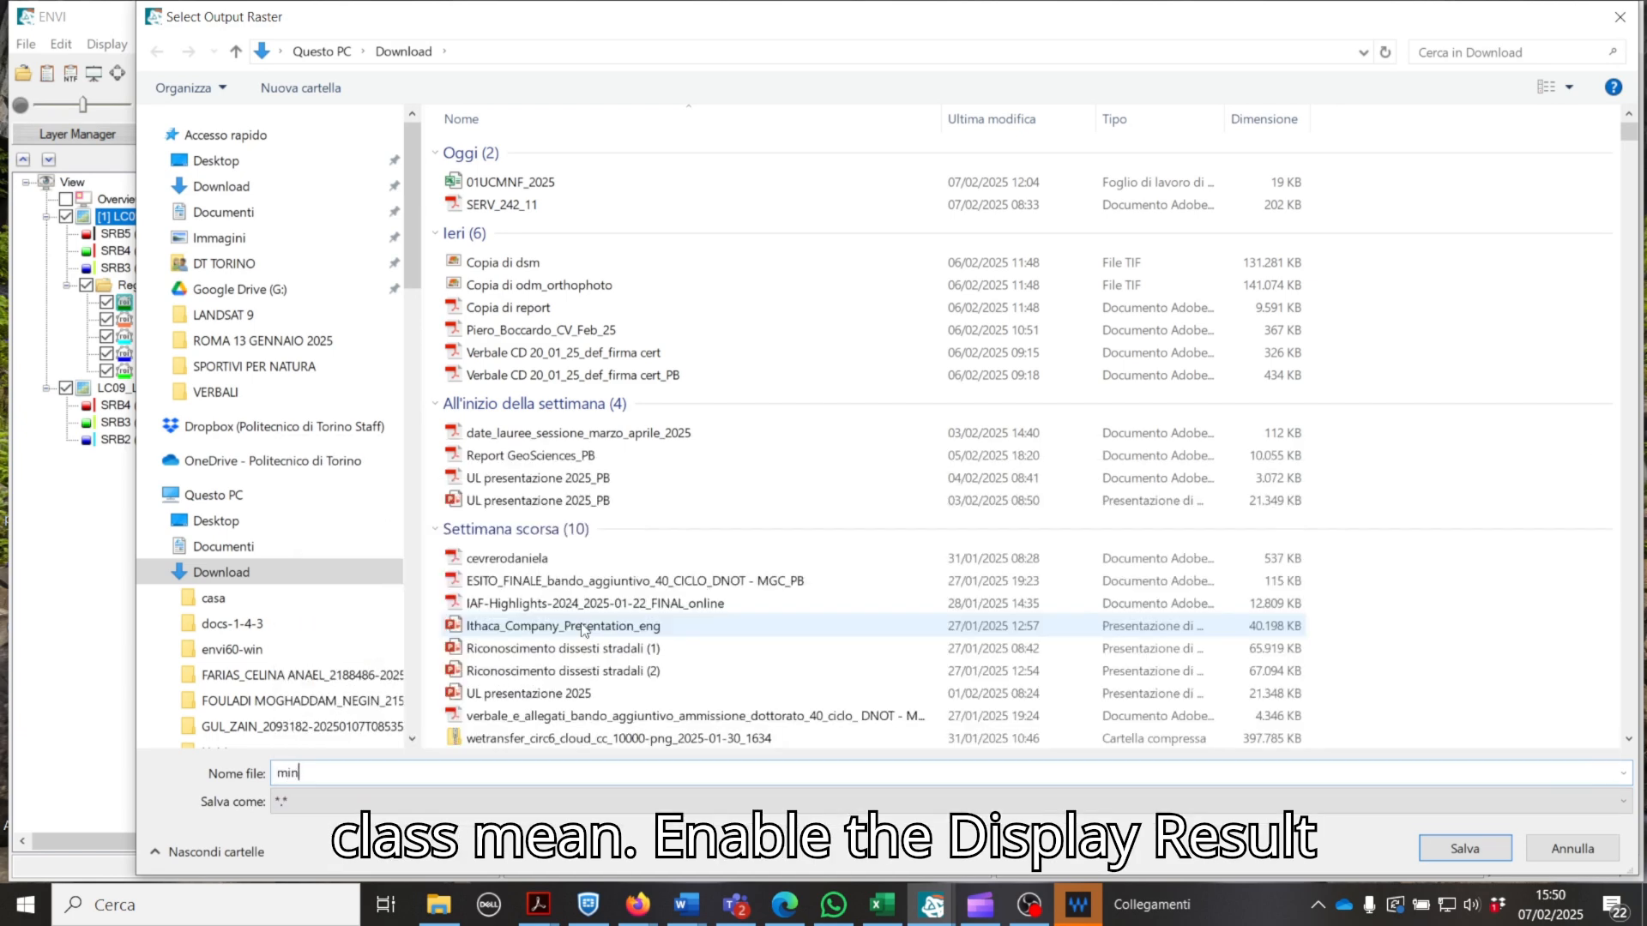
type("dist")
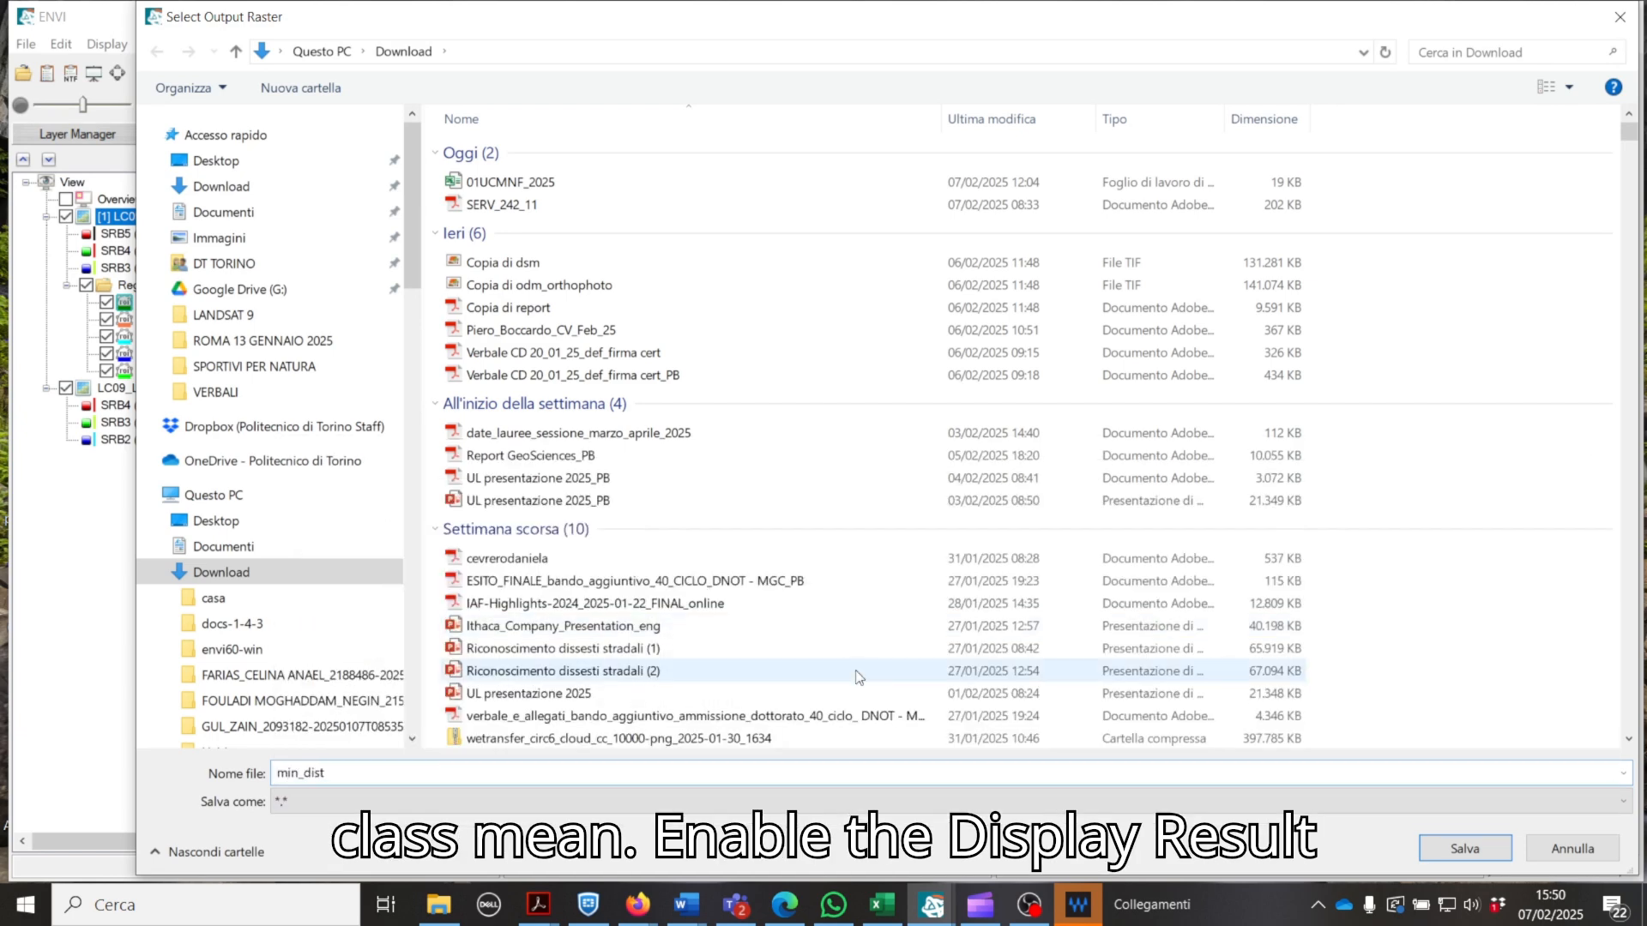
left_click(1475, 851)
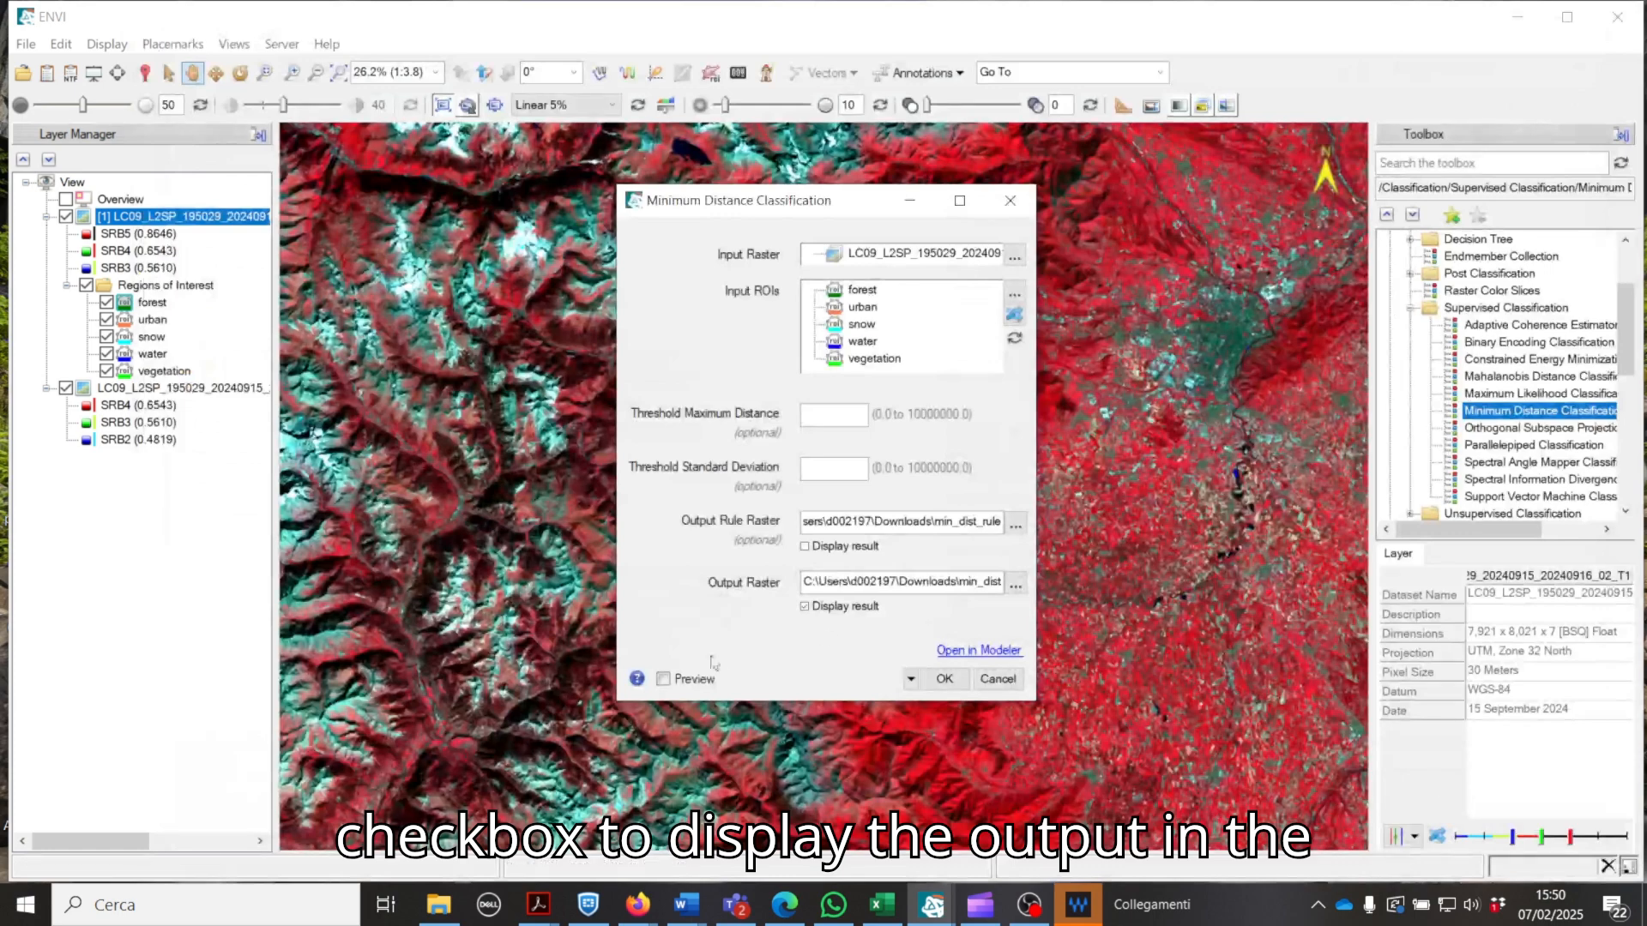
Step: Preview the Minimum Distance Classification and run it on the whole scene
left_click(663, 681)
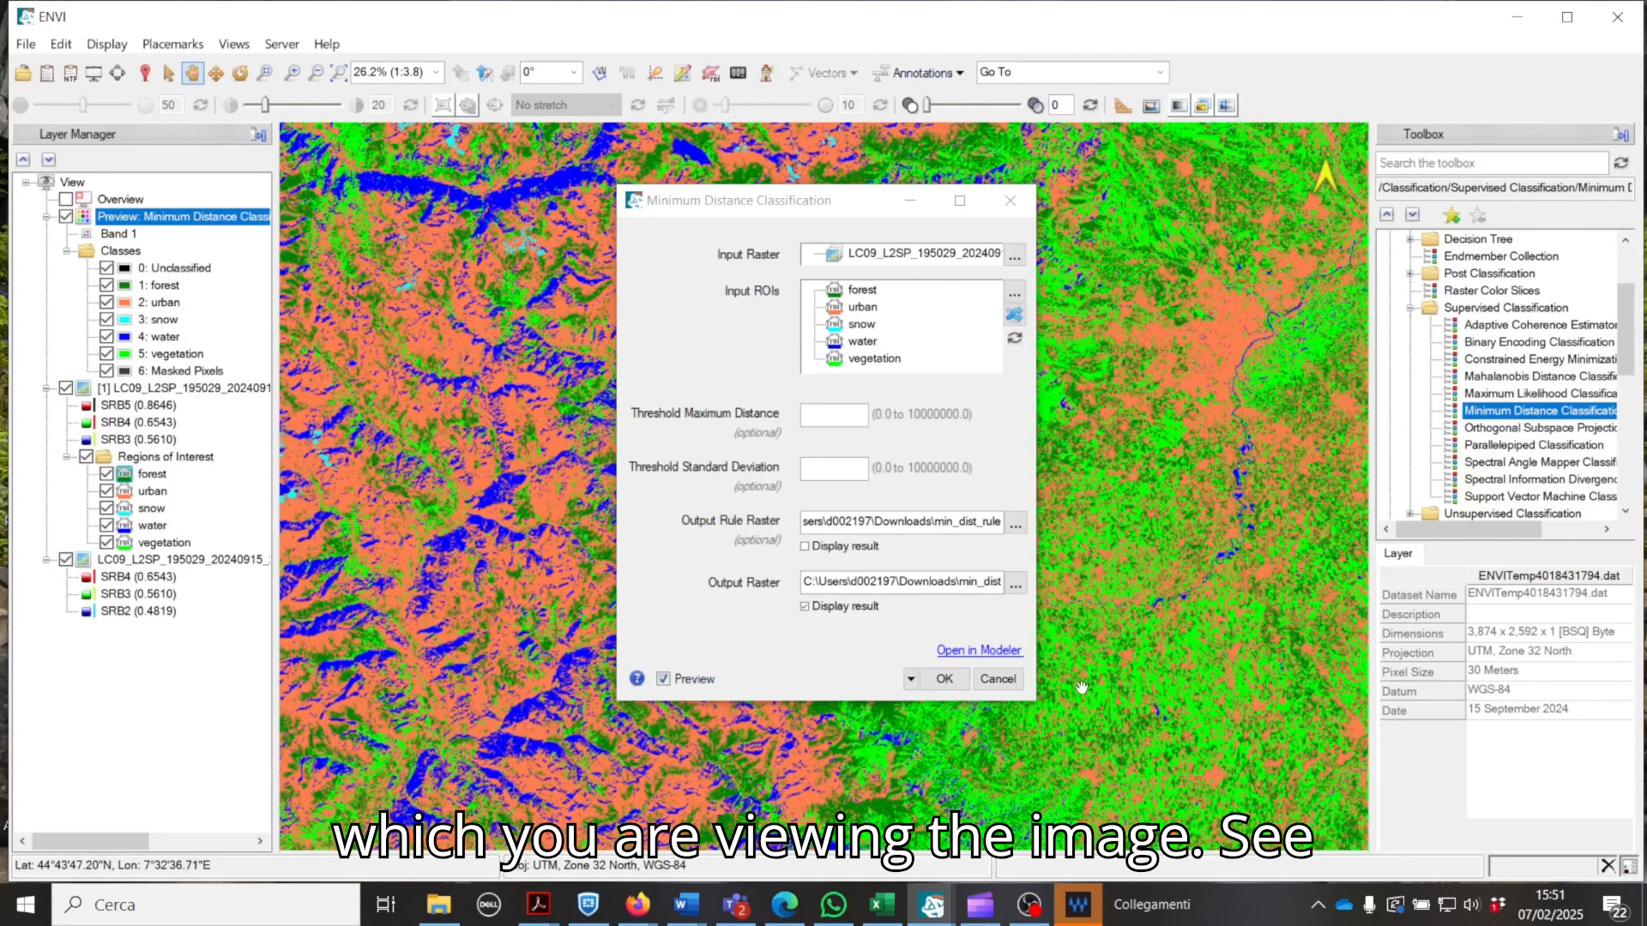
left_click(942, 680)
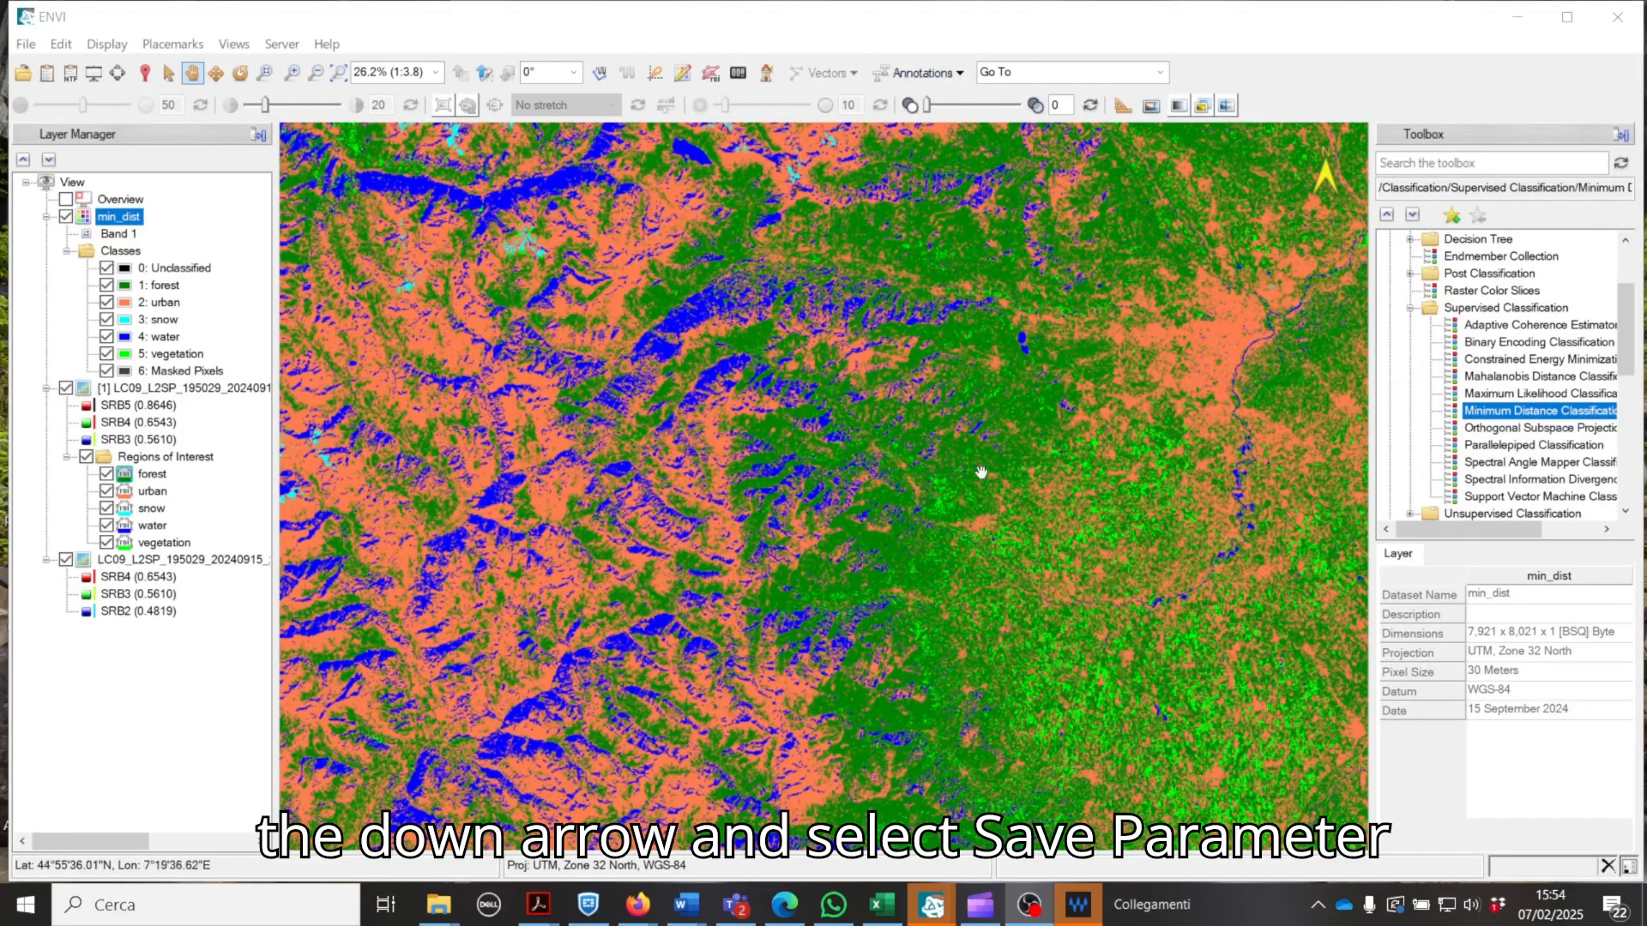
scroll(744, 356, "down", 4)
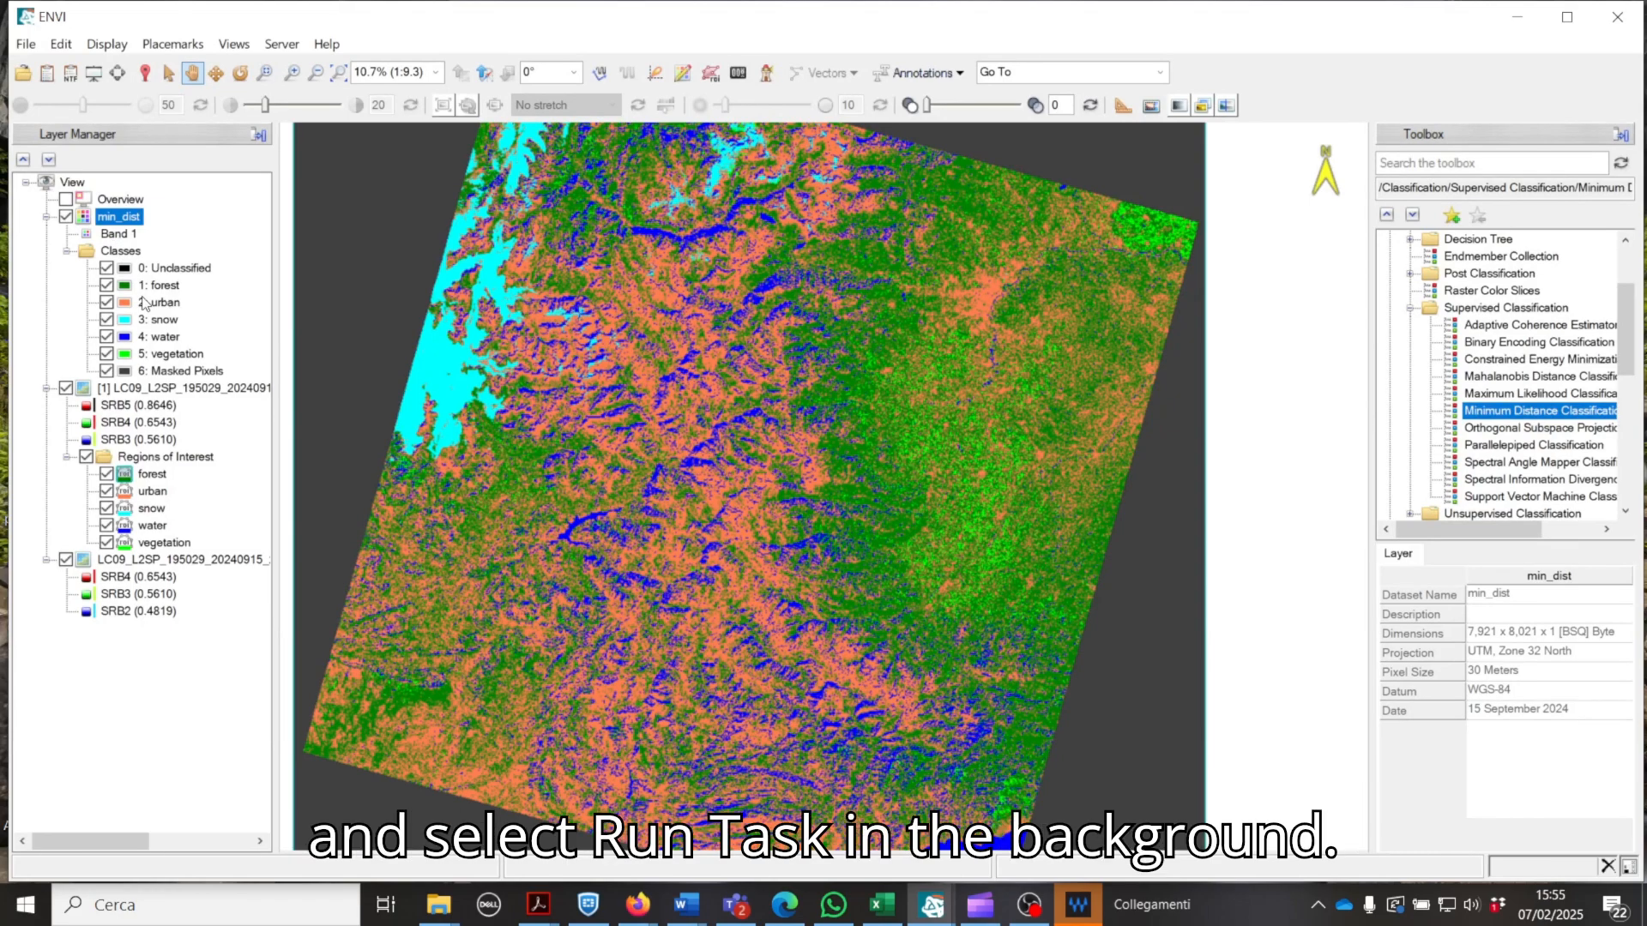
Step: Open the min_dist_rule raster from the Download folder and move the Data Manager clear of the classified image
left_click(24, 73)
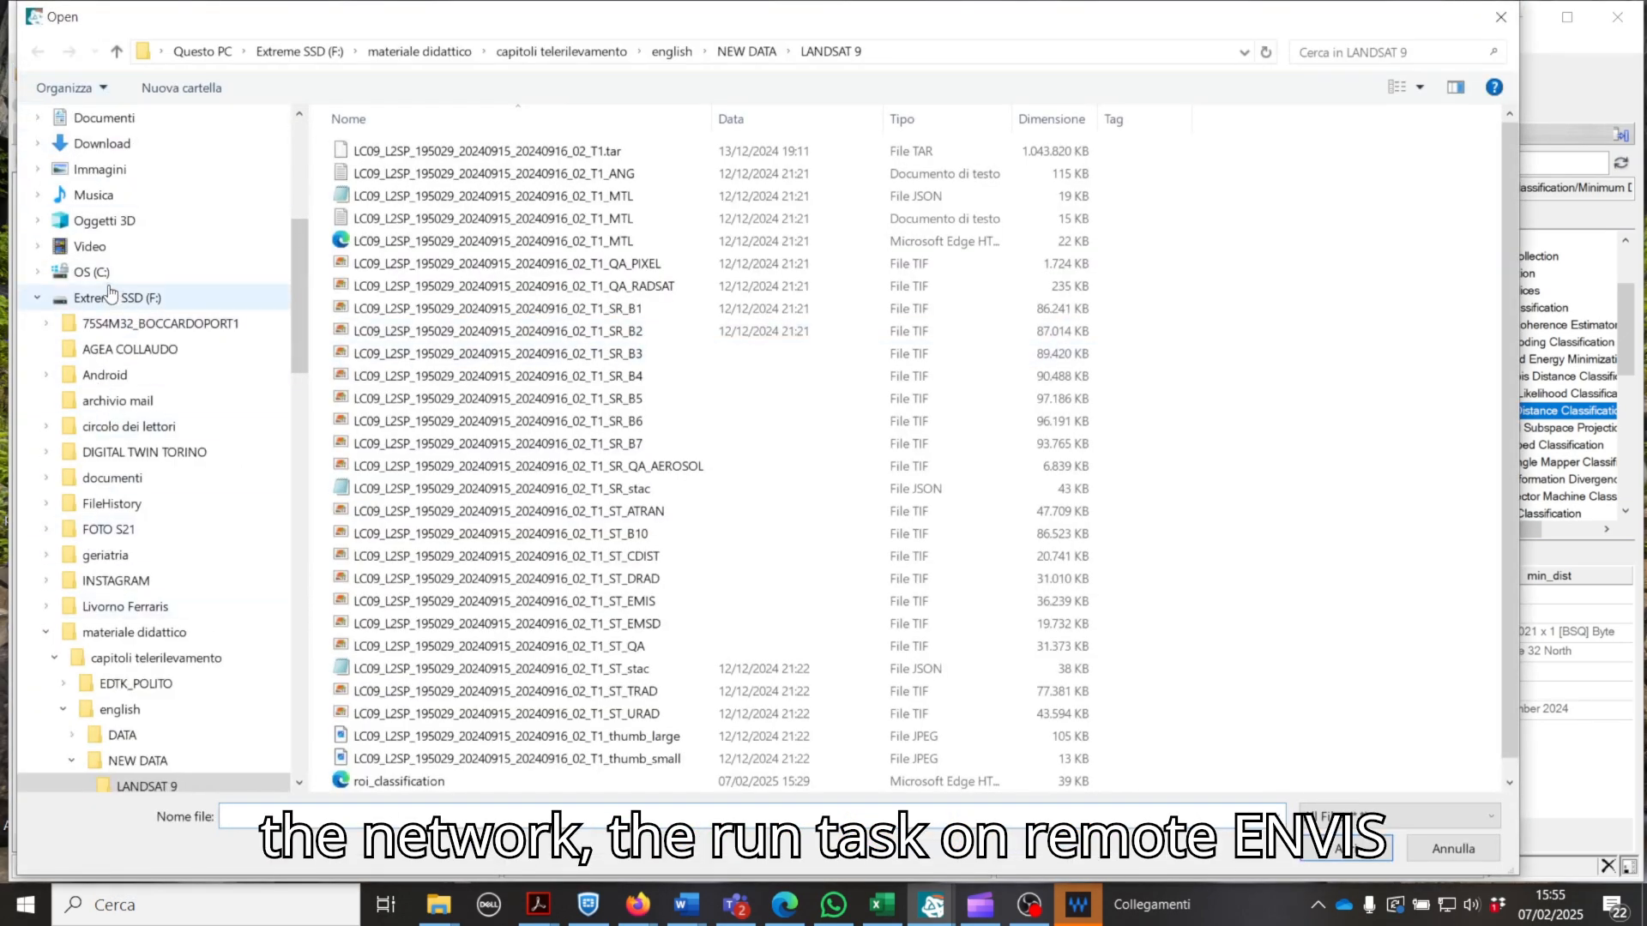
scroll(129, 246, "up", 2)
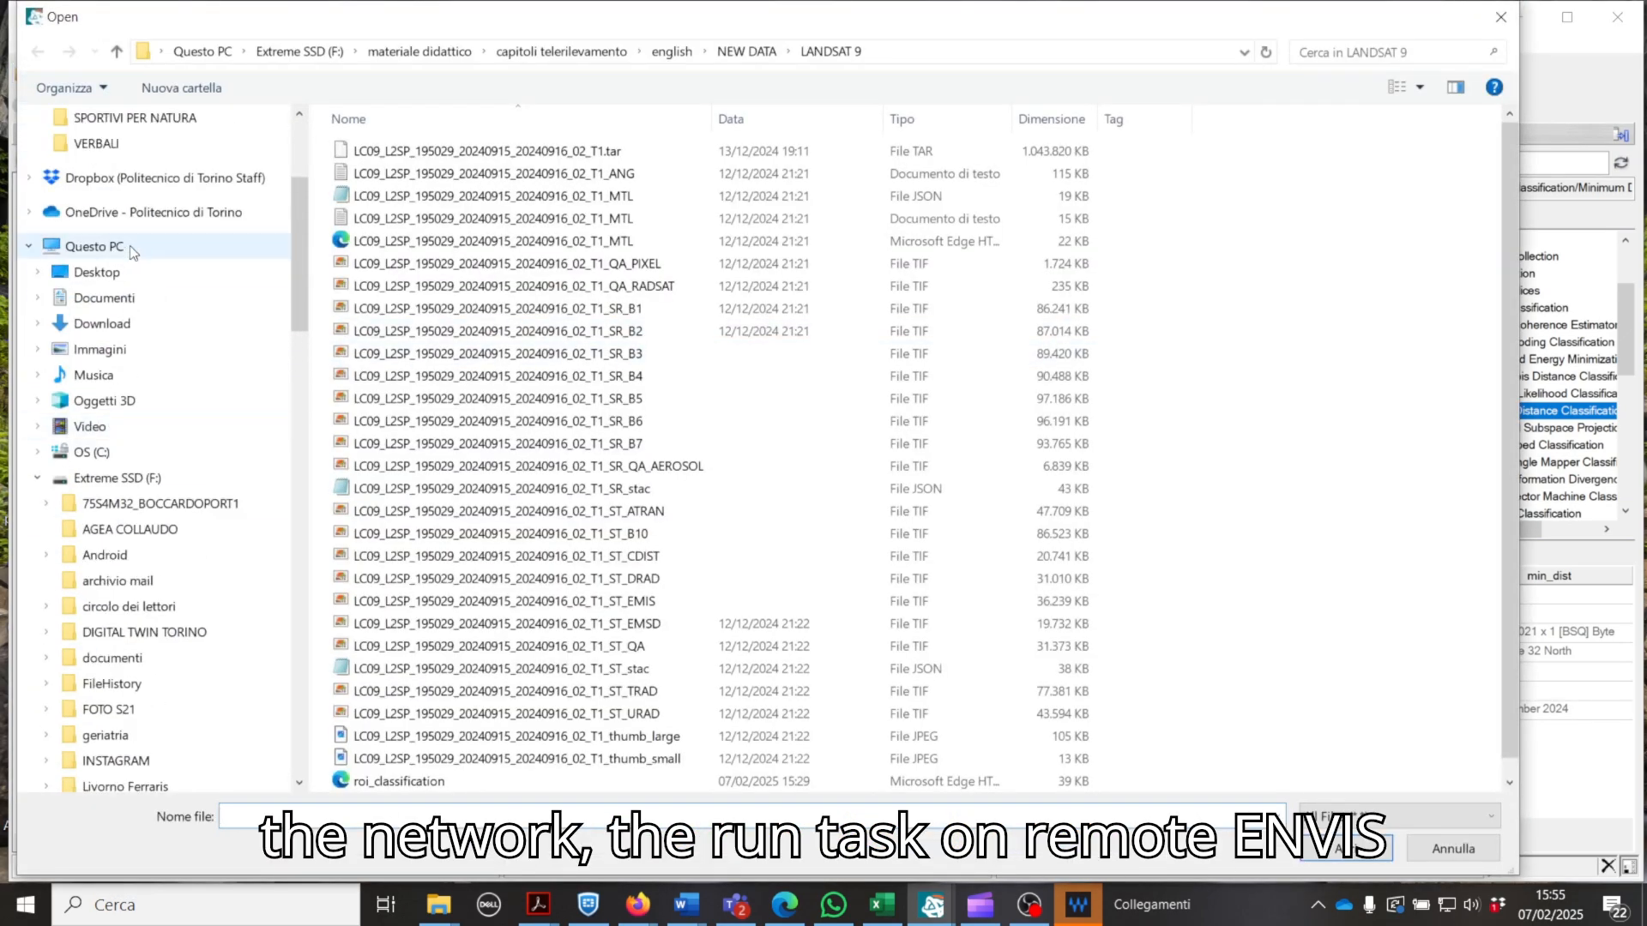
left_click(142, 323)
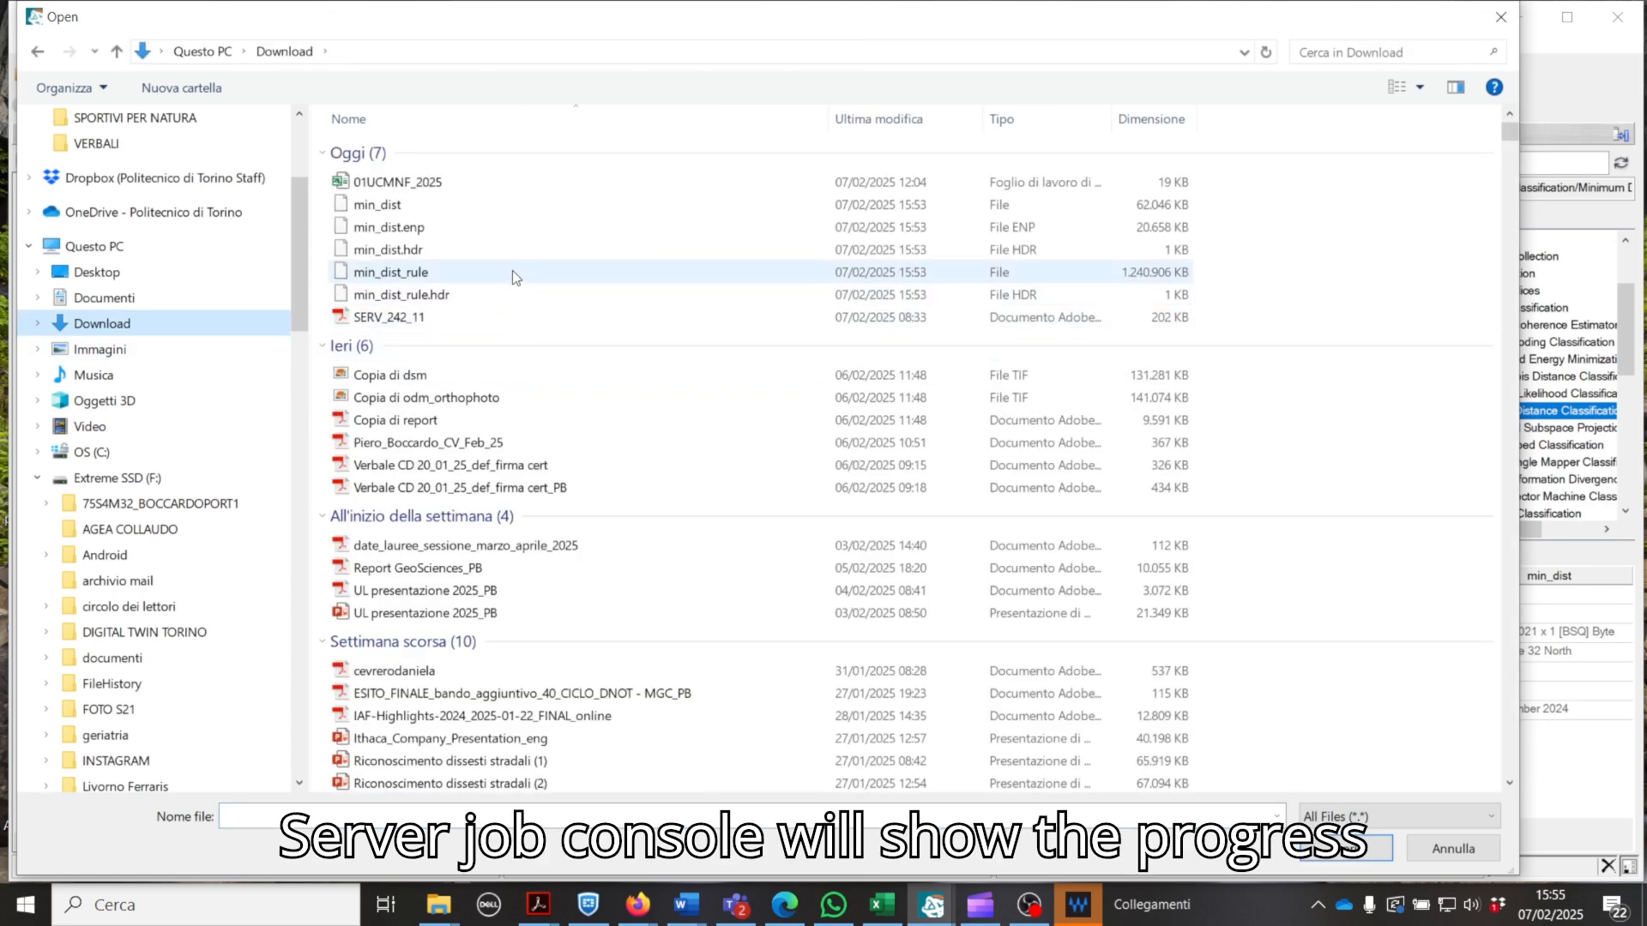
left_click(455, 276)
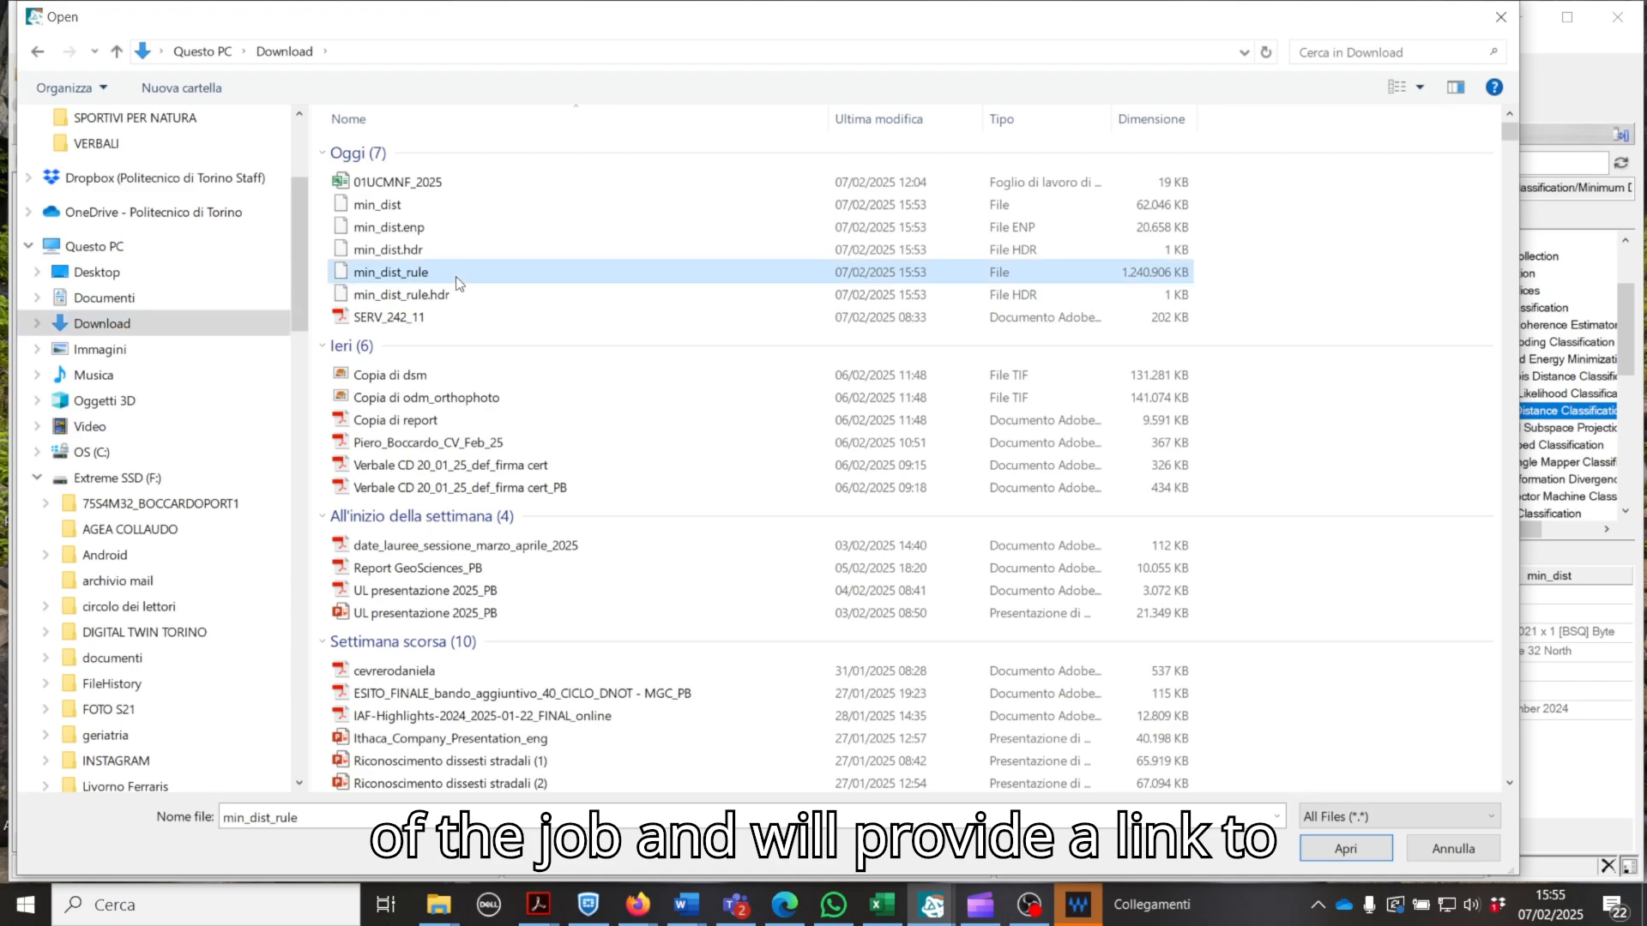
left_click(1328, 853)
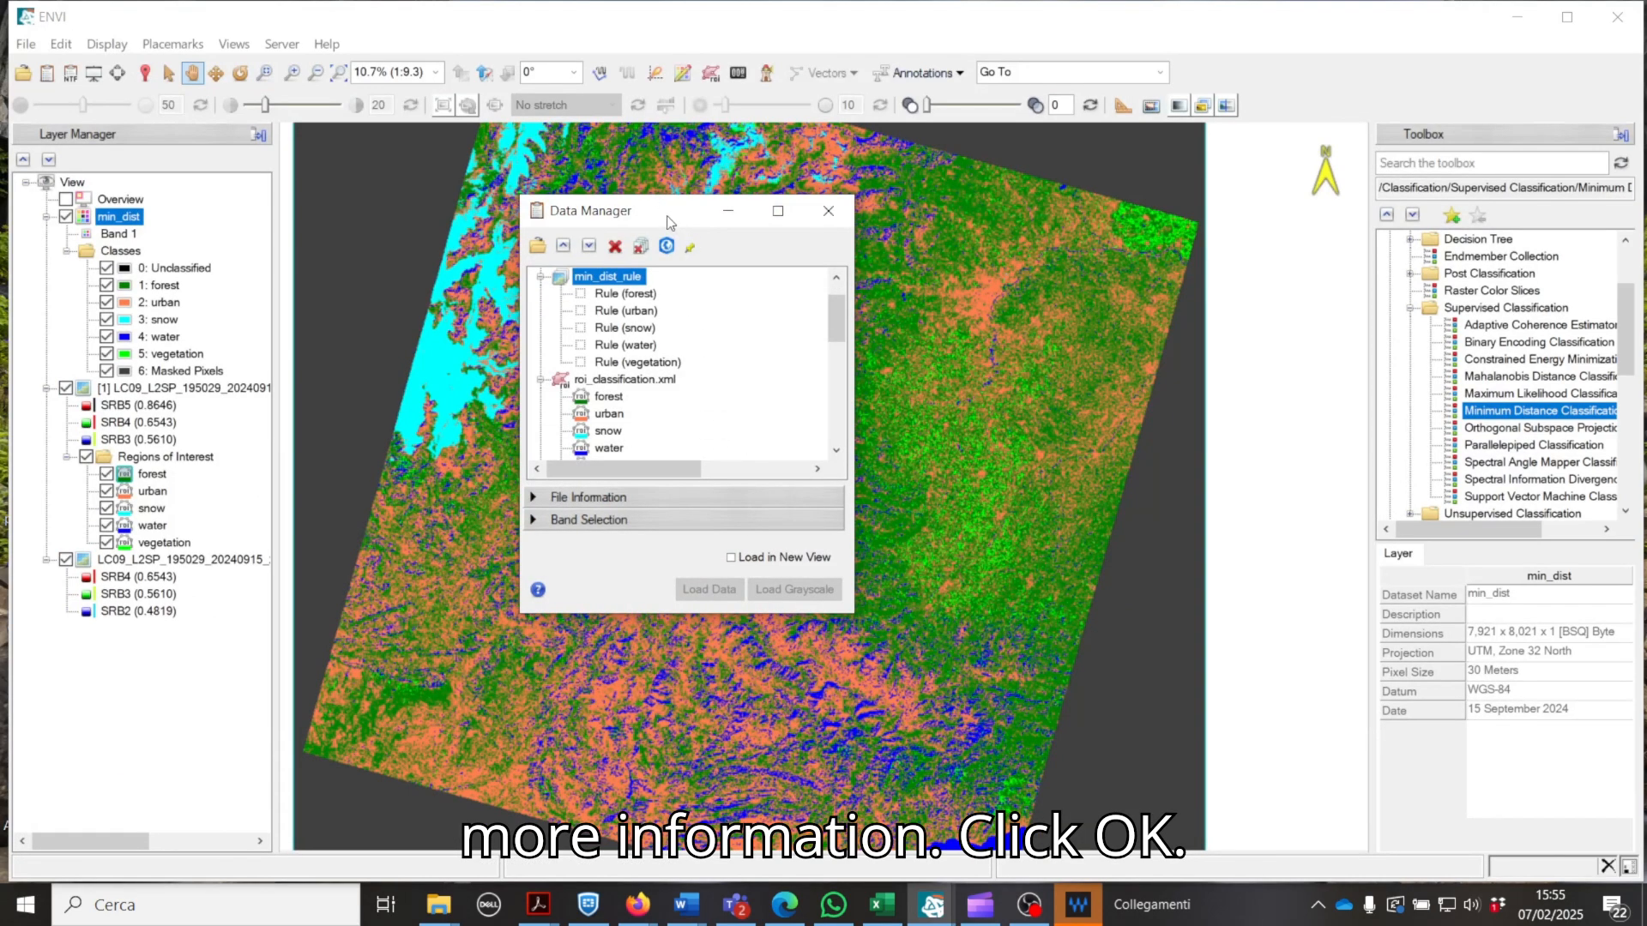
left_click_drag(668, 222, 1337, 263)
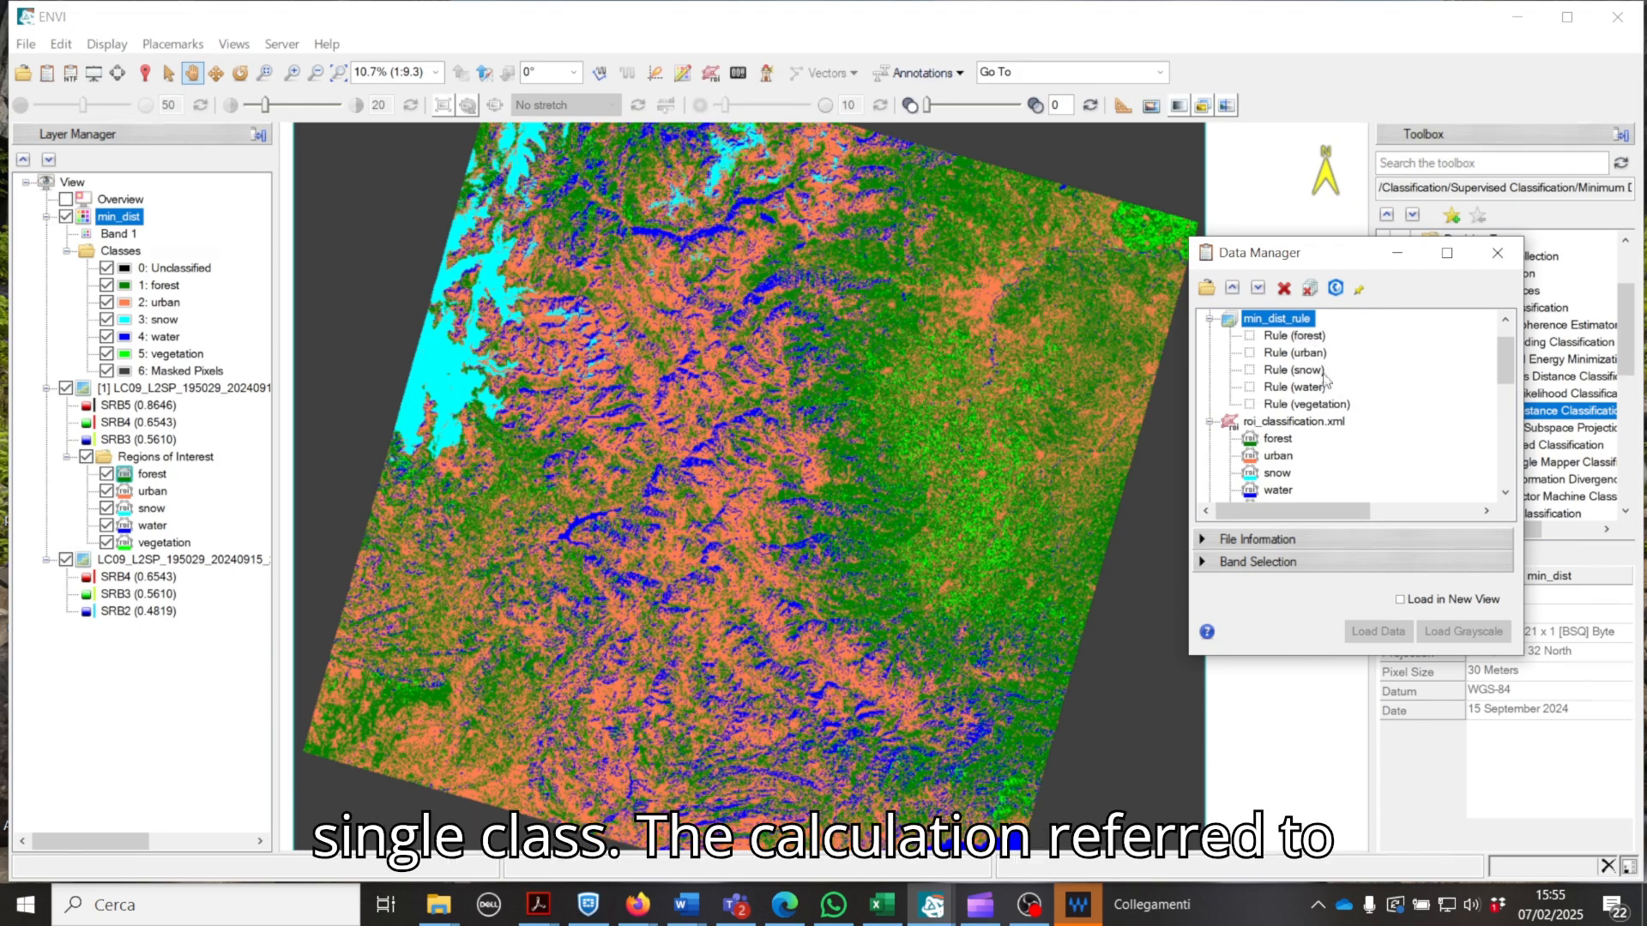
Step: Display the Rule (water) band of min_dist_rule over the classification and examine it closely along the river on the plain
left_click(1294, 390)
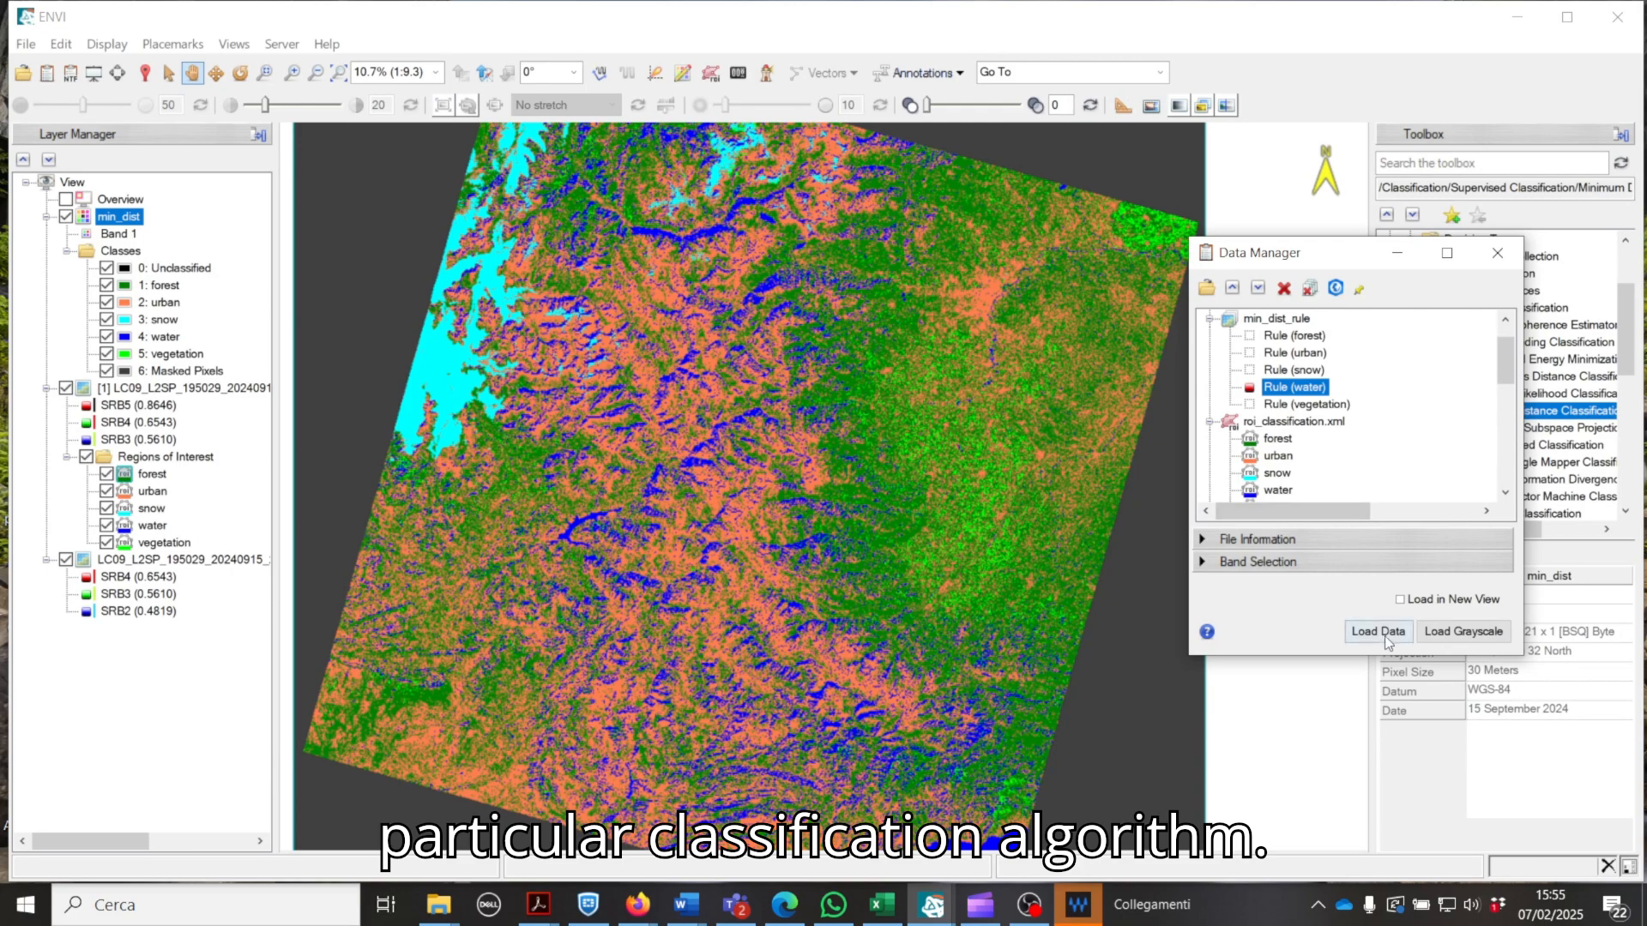
left_click(1386, 639)
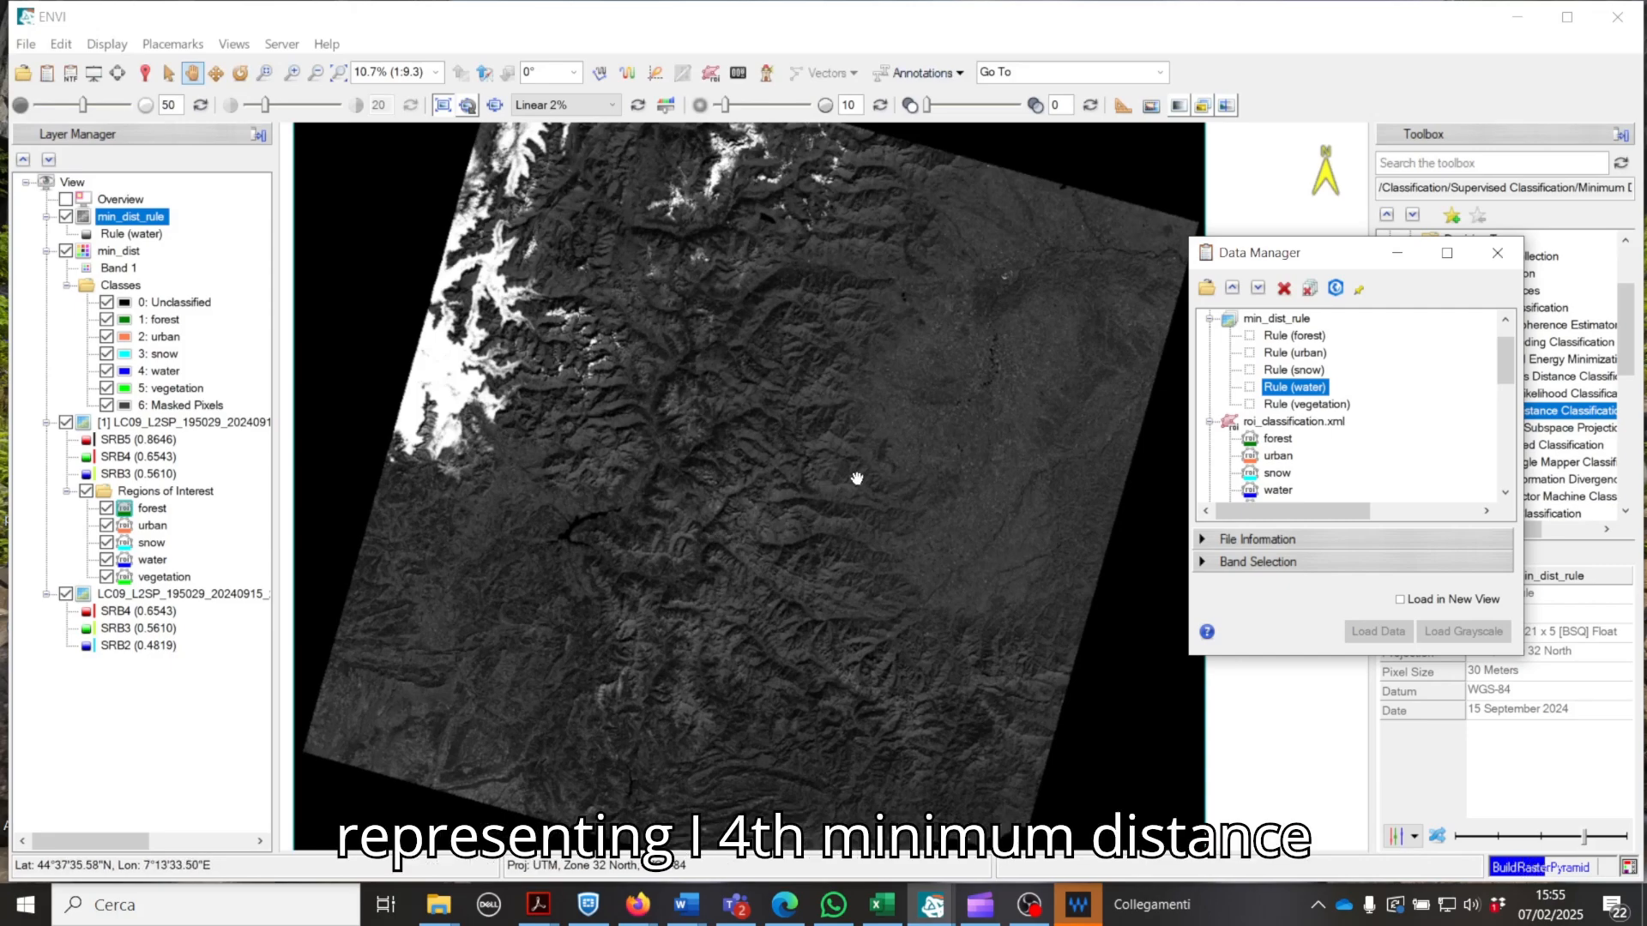
scroll(952, 392, "up", 2)
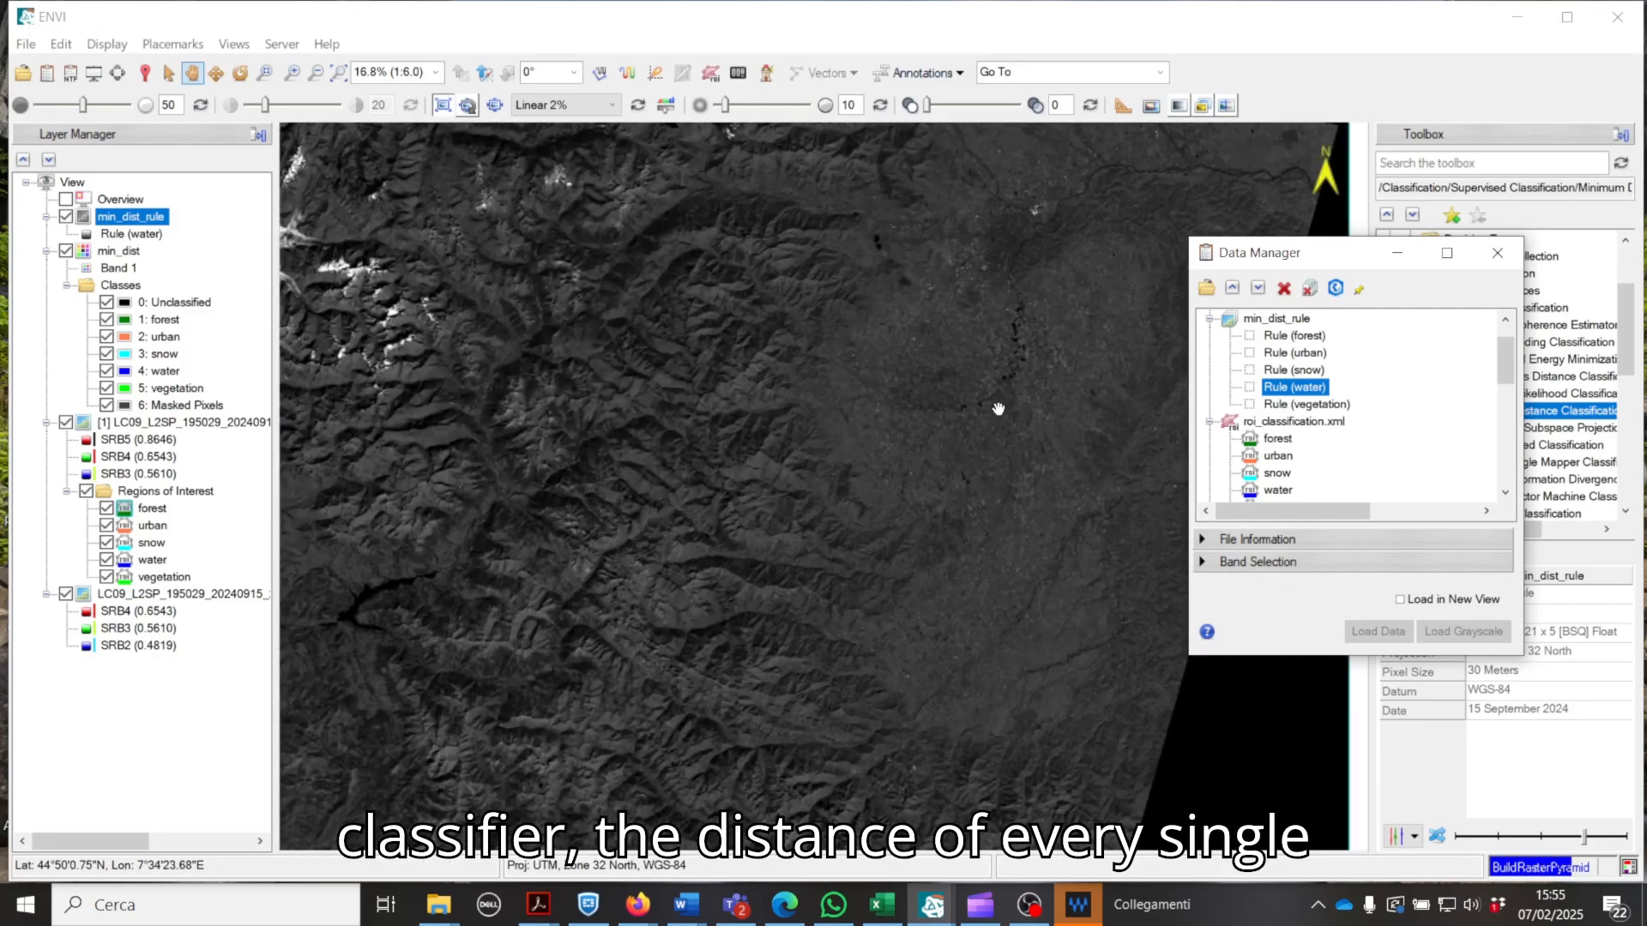
scroll(1008, 373, "up", 1)
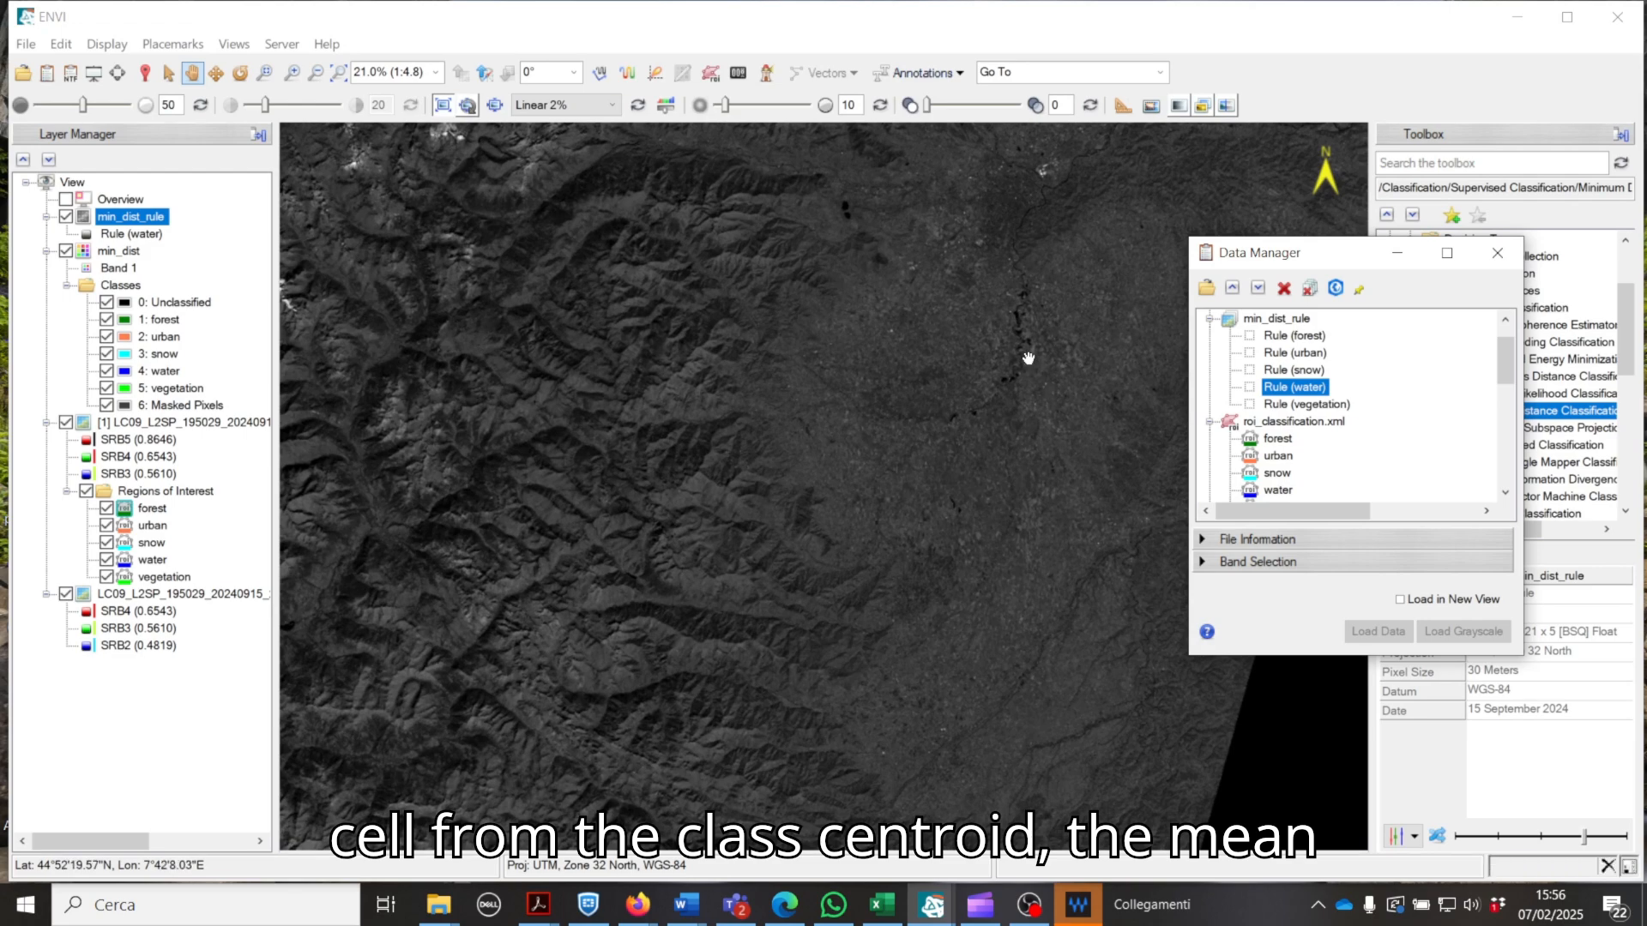
scroll(1023, 335, "up", 4)
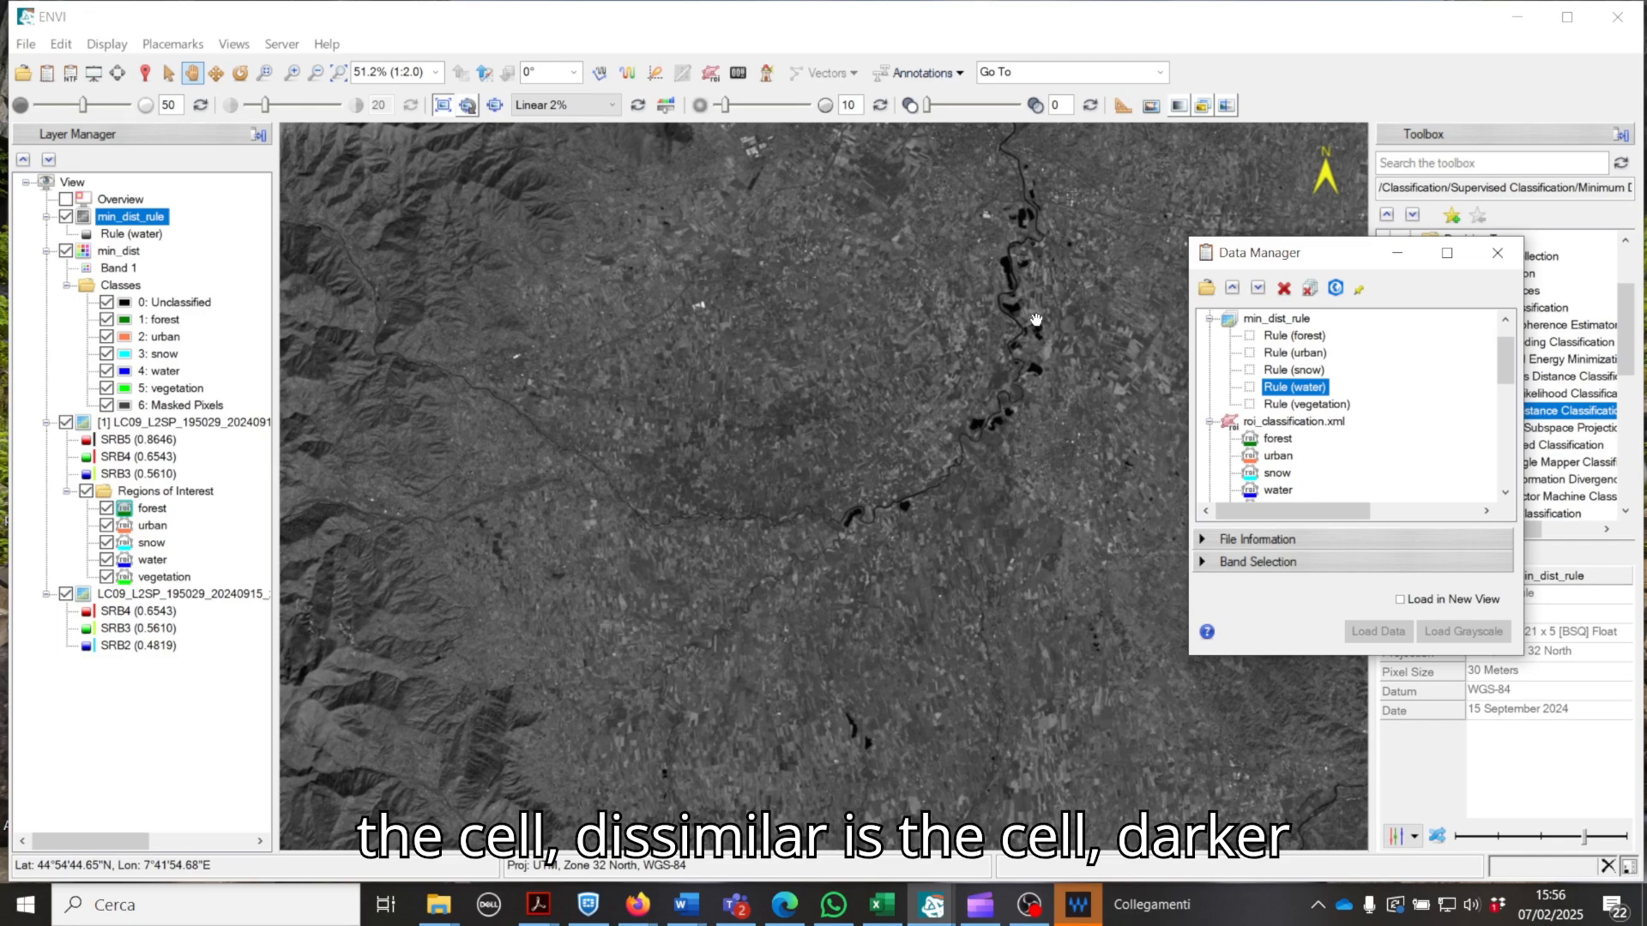
scroll(1036, 320, "down", 1)
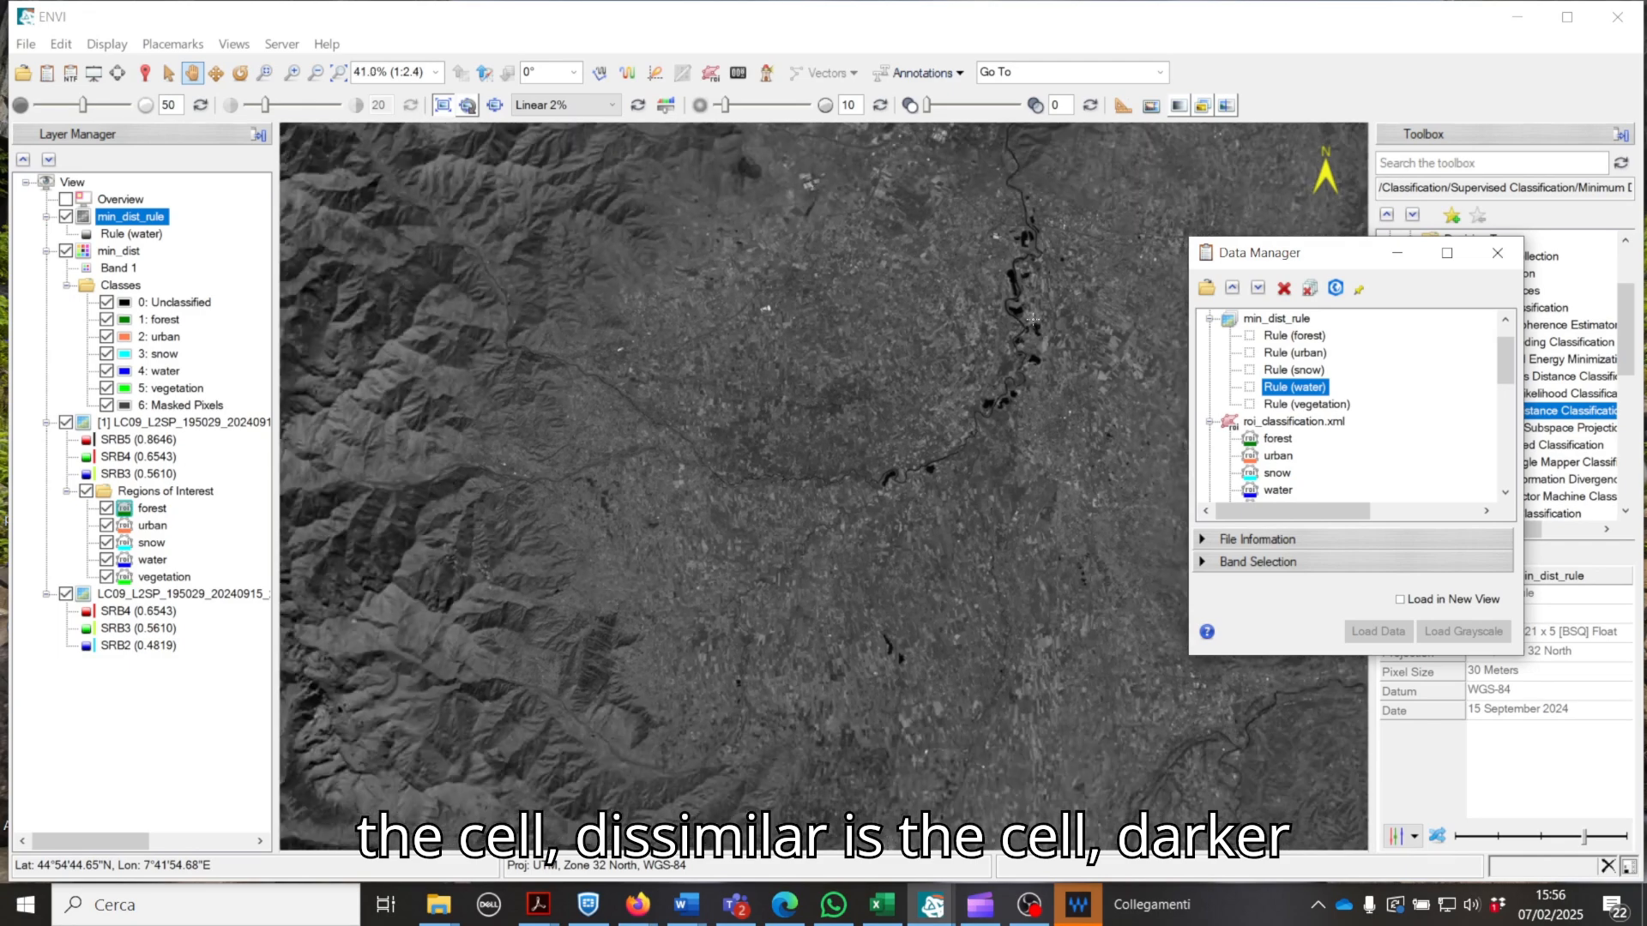
Step: Add the Rule (snow) band of min_dist_rule as a new layer and examine it over the whole scene
left_click(1278, 370)
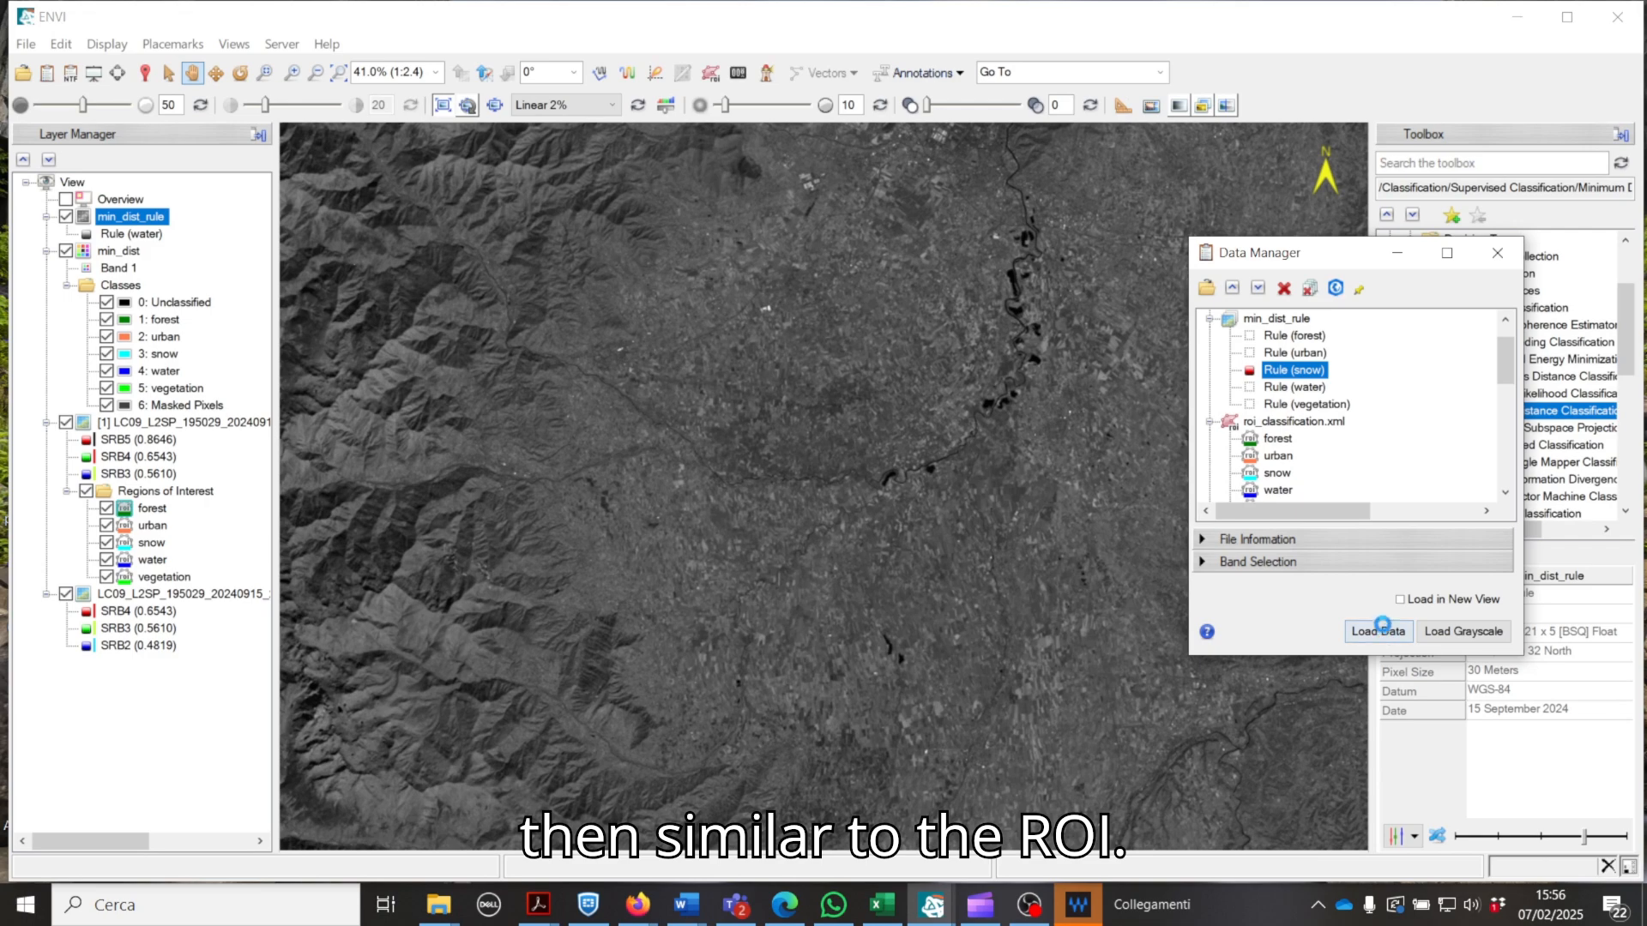
scroll(892, 371, "down", 2)
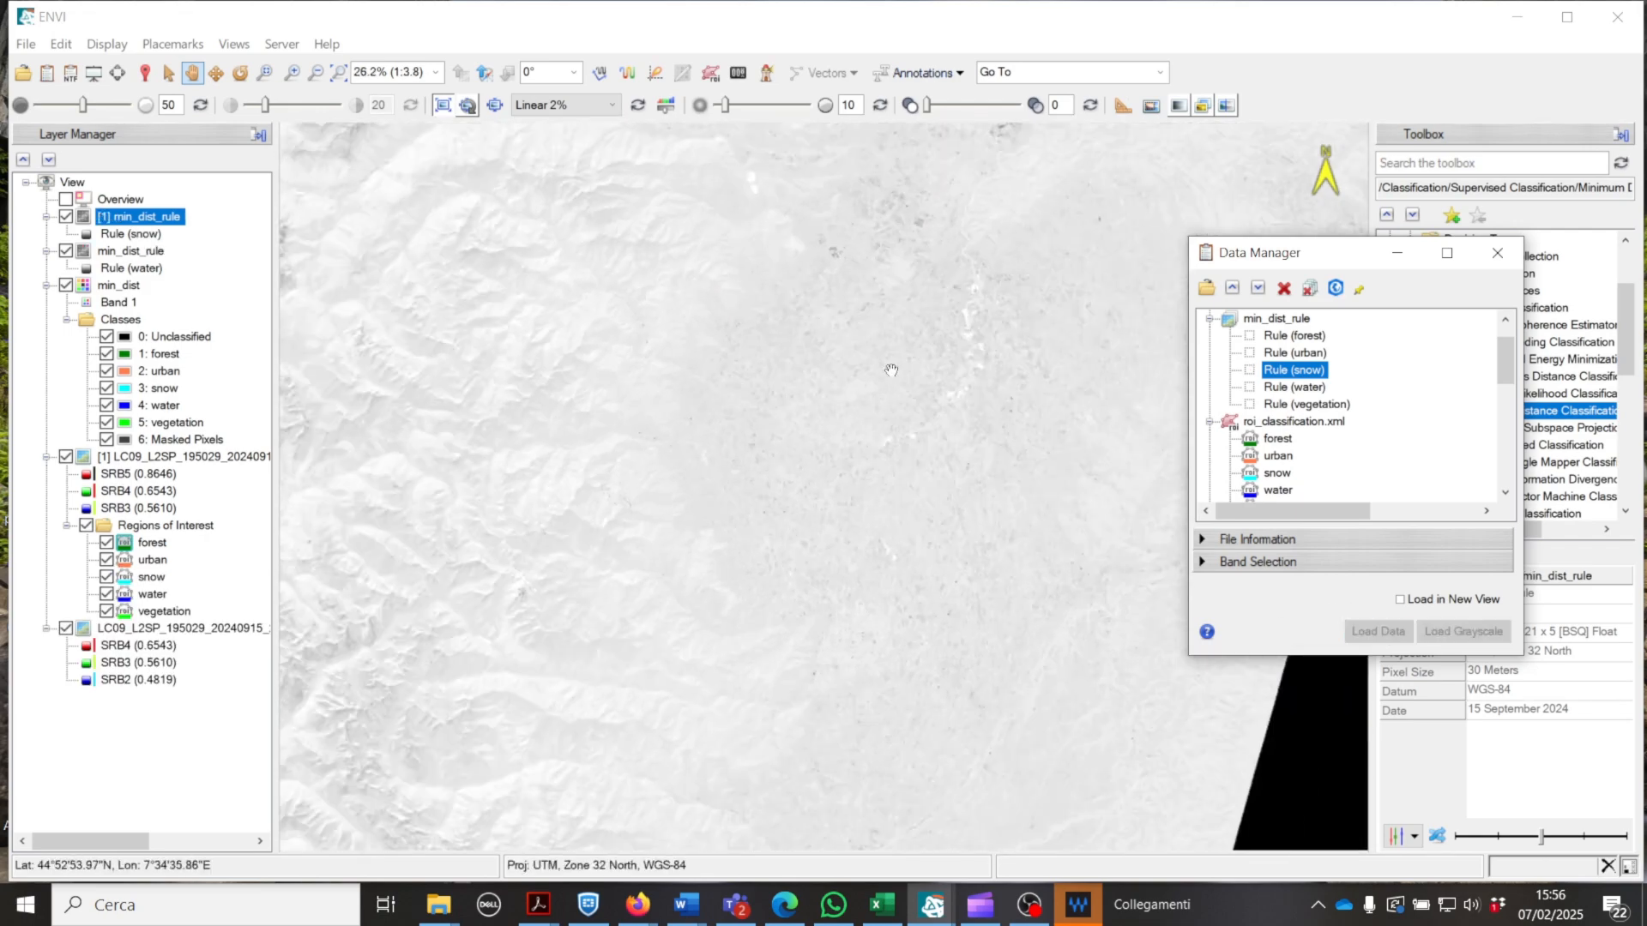
scroll(891, 370, "down", 4)
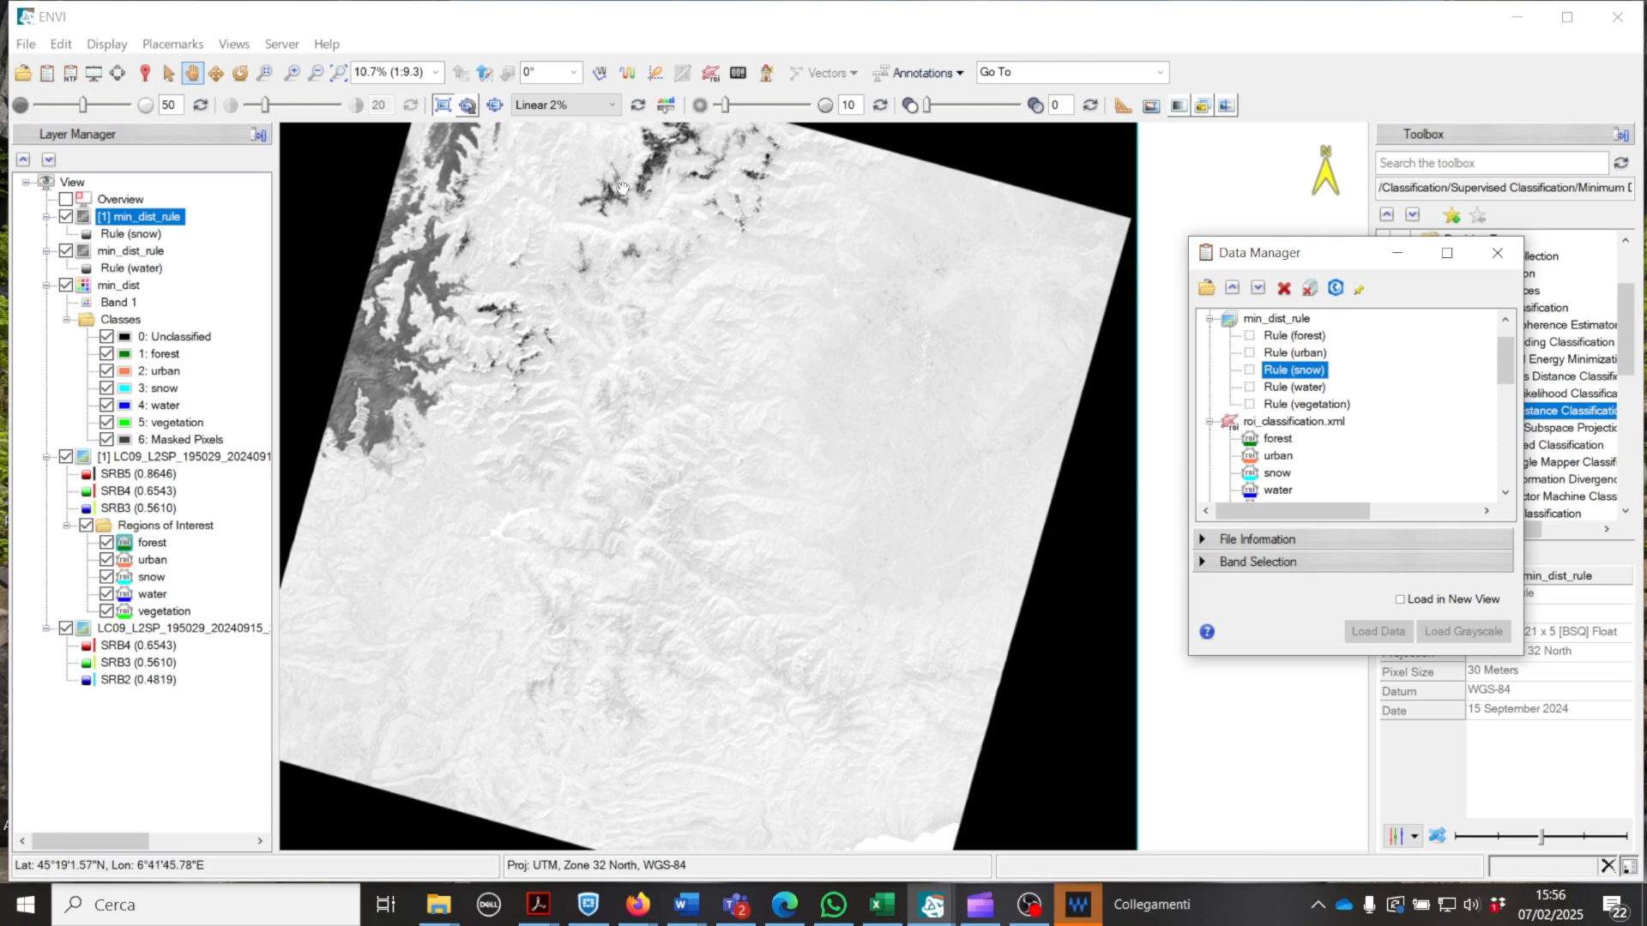
Step: Add the Rule (vegetation) and Rule (urban) bands as separate layers, and examine the urban rule image around the large city
left_click(1291, 405)
left_click(1375, 632)
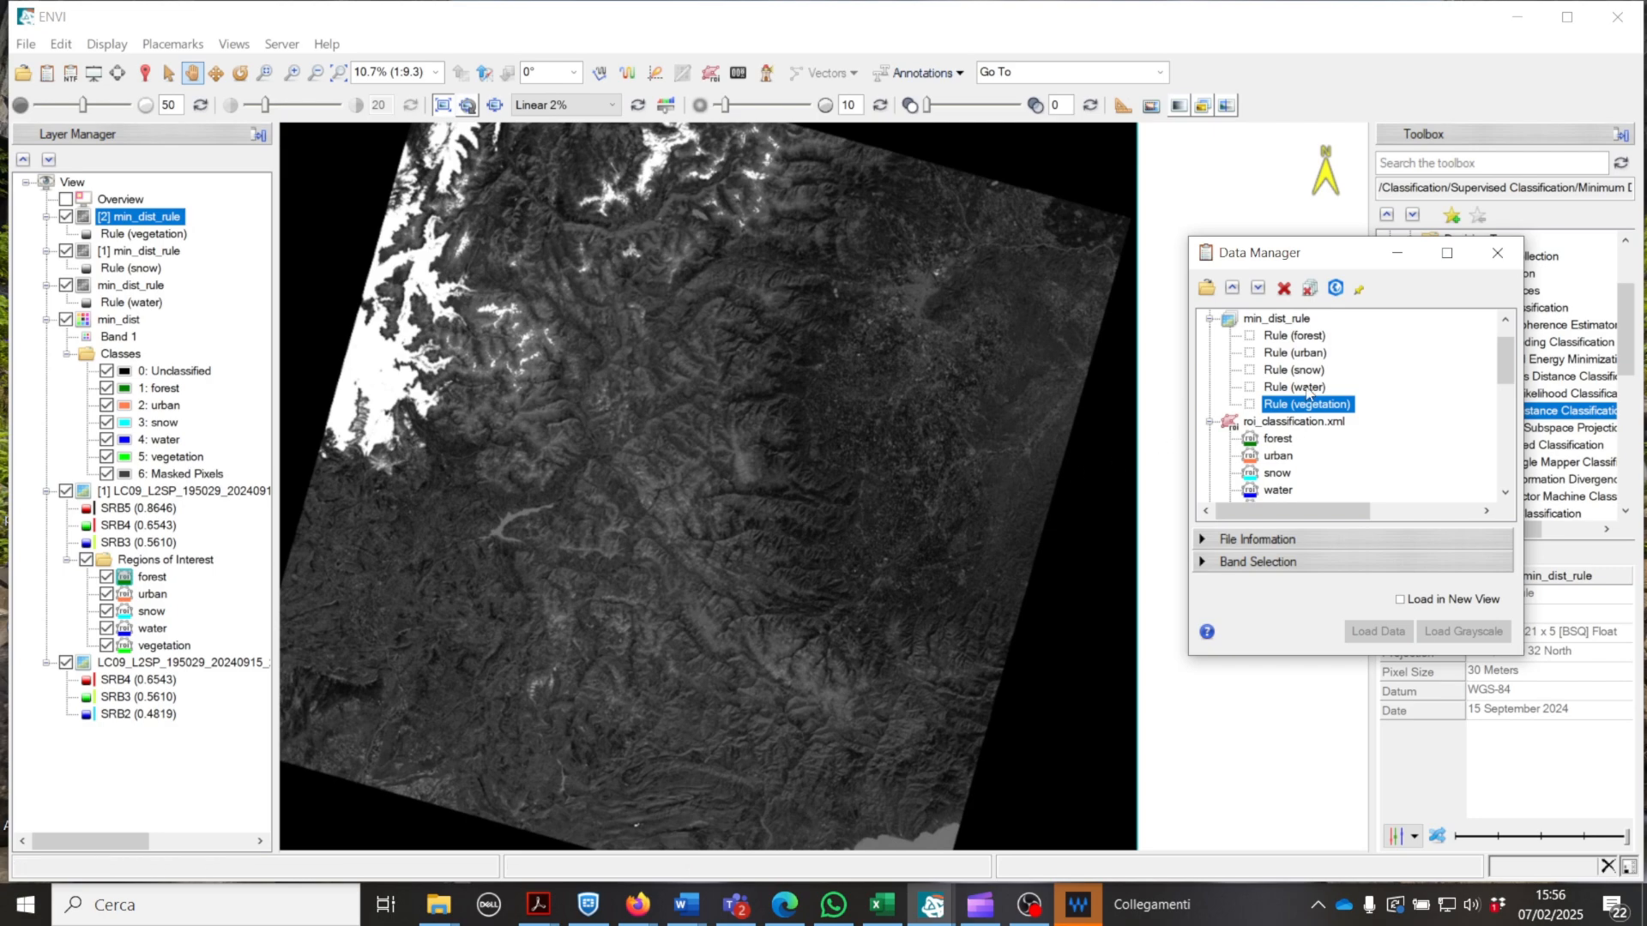
left_click(1296, 353)
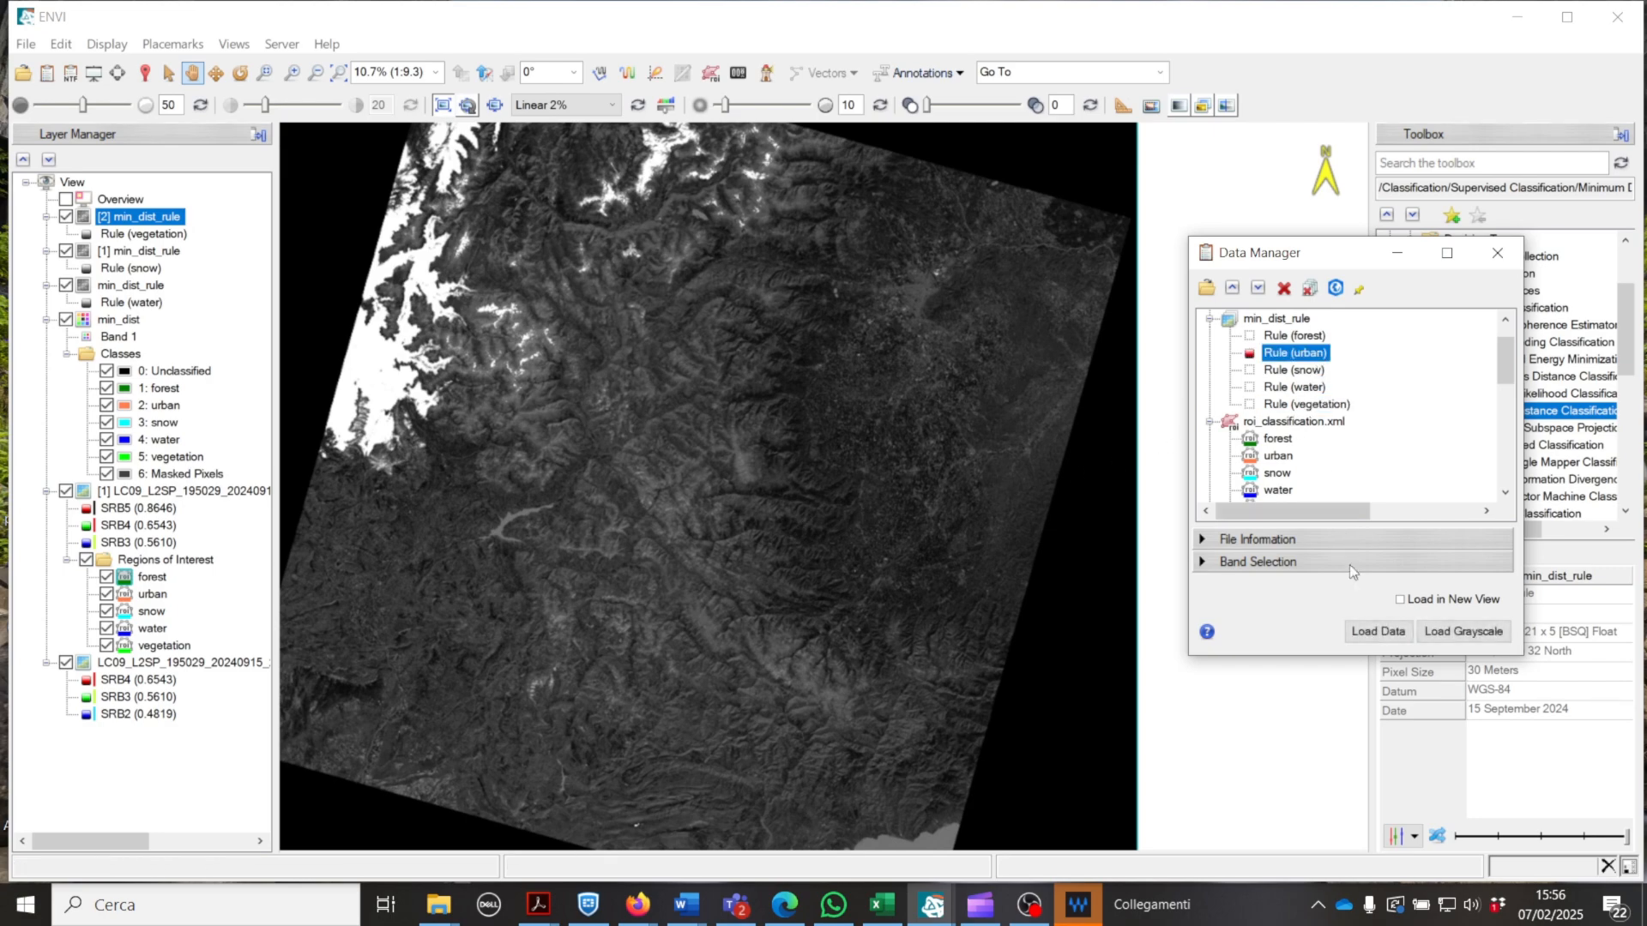
left_click(1355, 632)
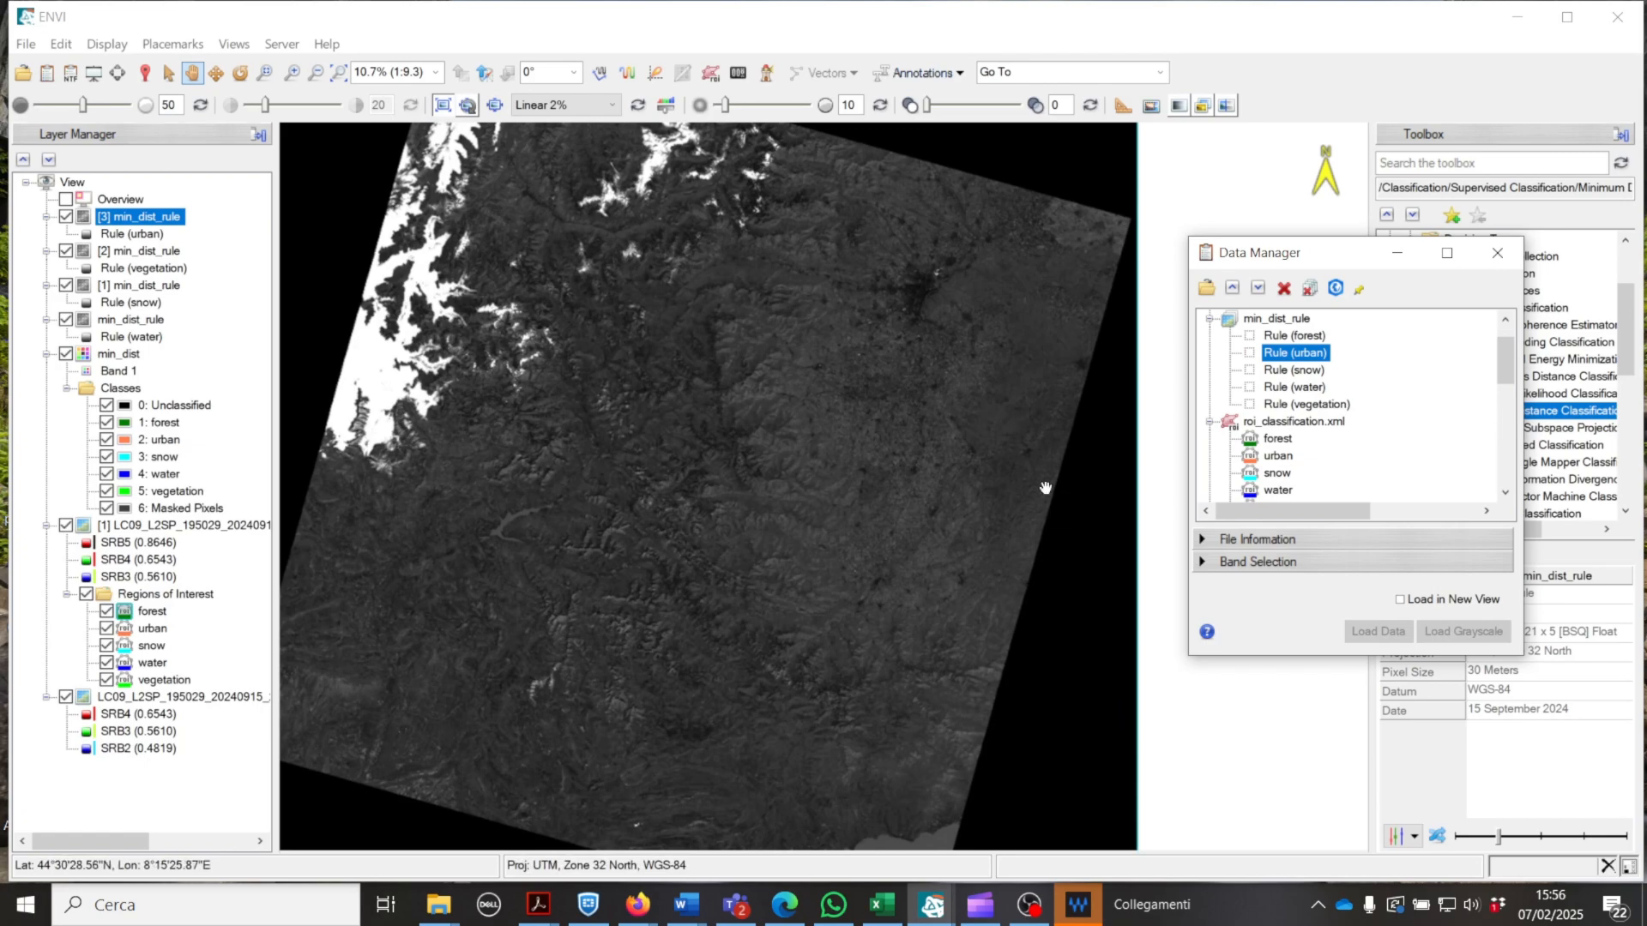
scroll(893, 288, "up", 2)
scroll(893, 288, "up", 2)
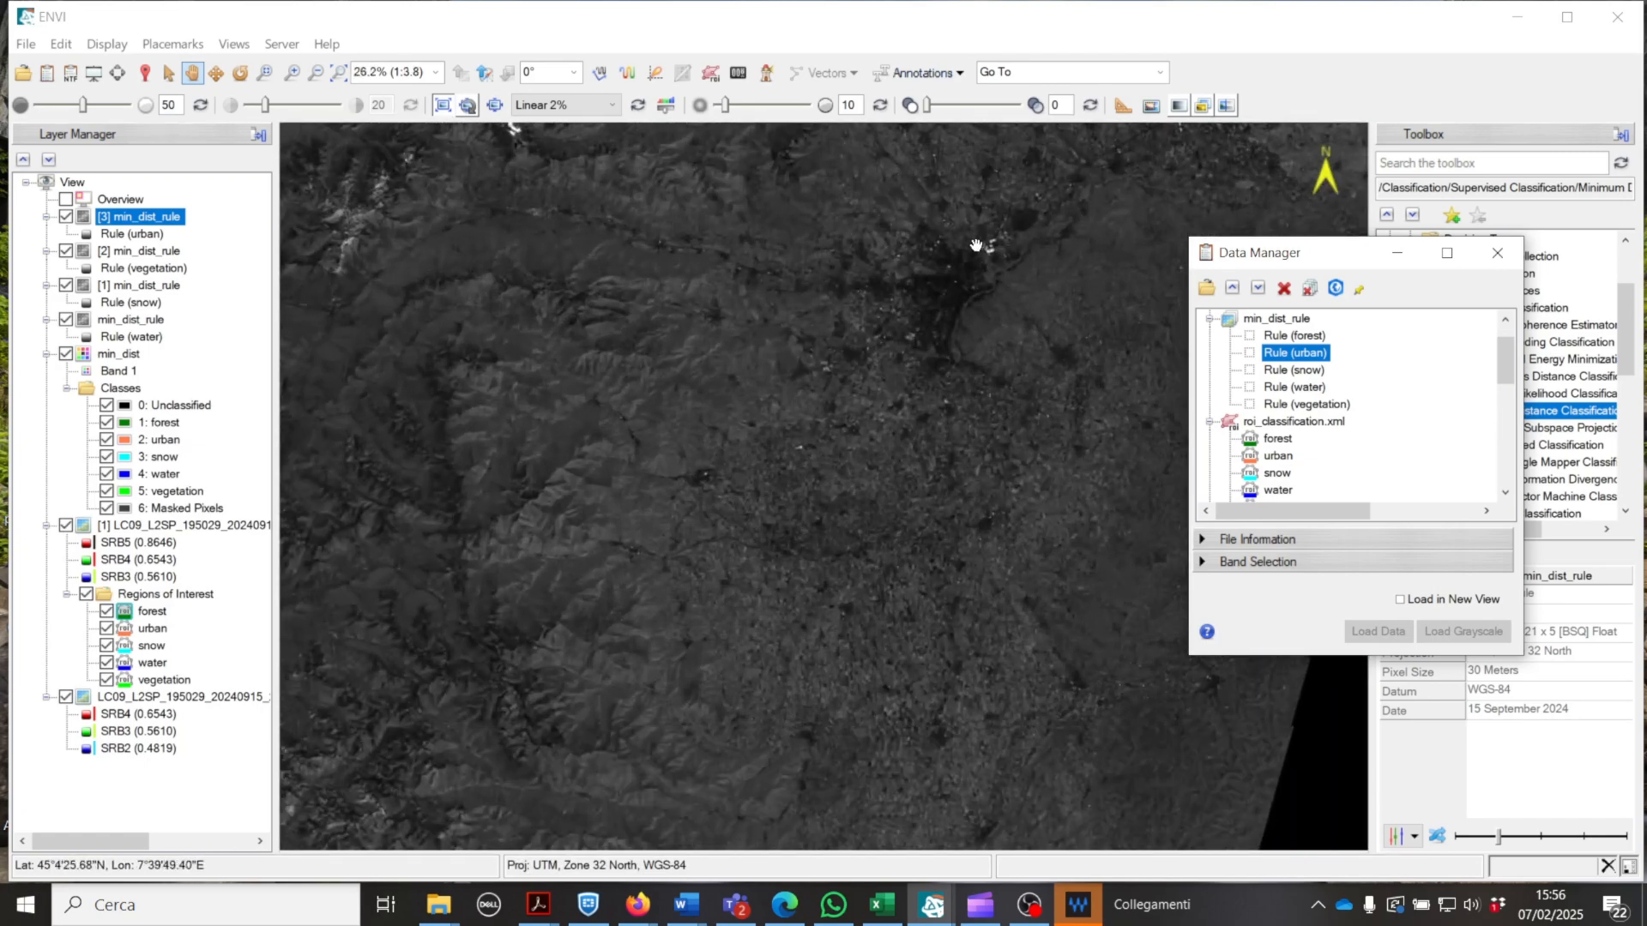